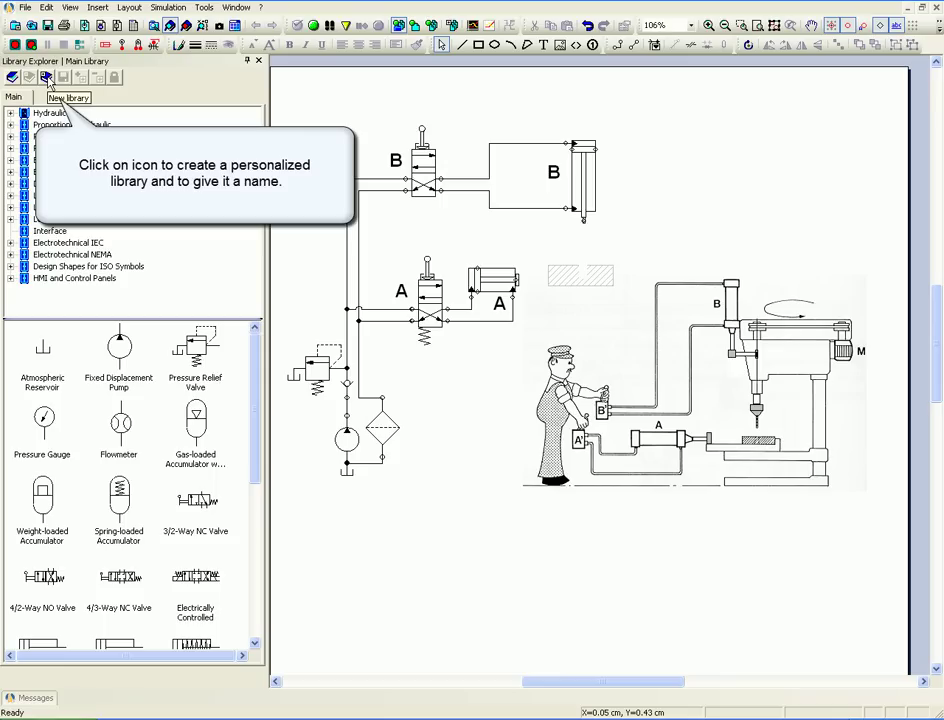
Start a new personalized library and enter the name Exercises
click(46, 78)
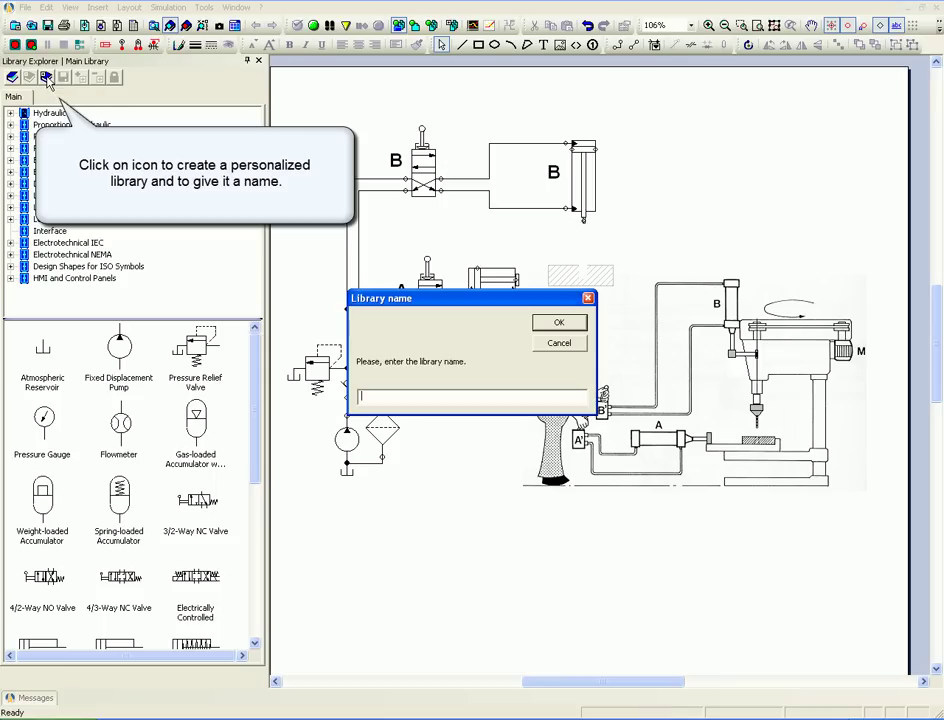
click(379, 396)
text(Exercises)
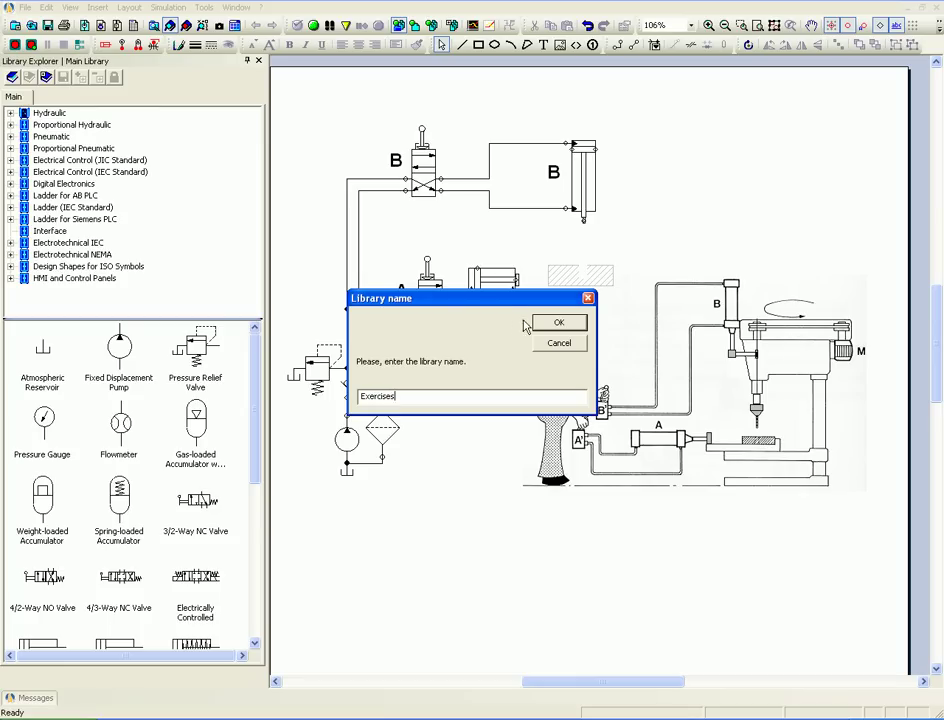
Confirm the library name, then add a top-level category and rename it Exercises
click(550, 321)
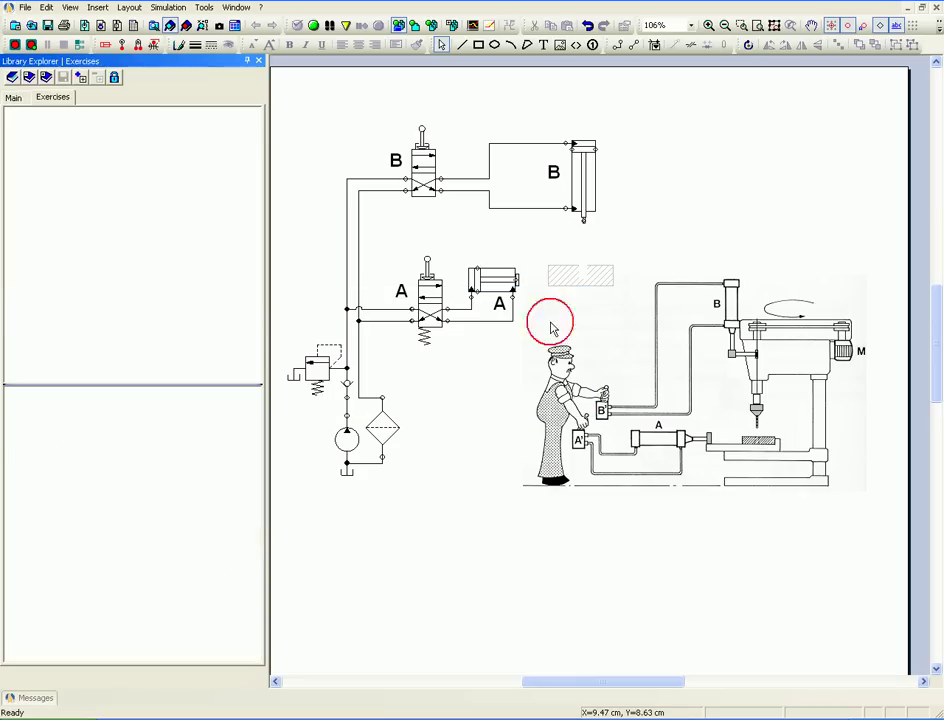
click(79, 78)
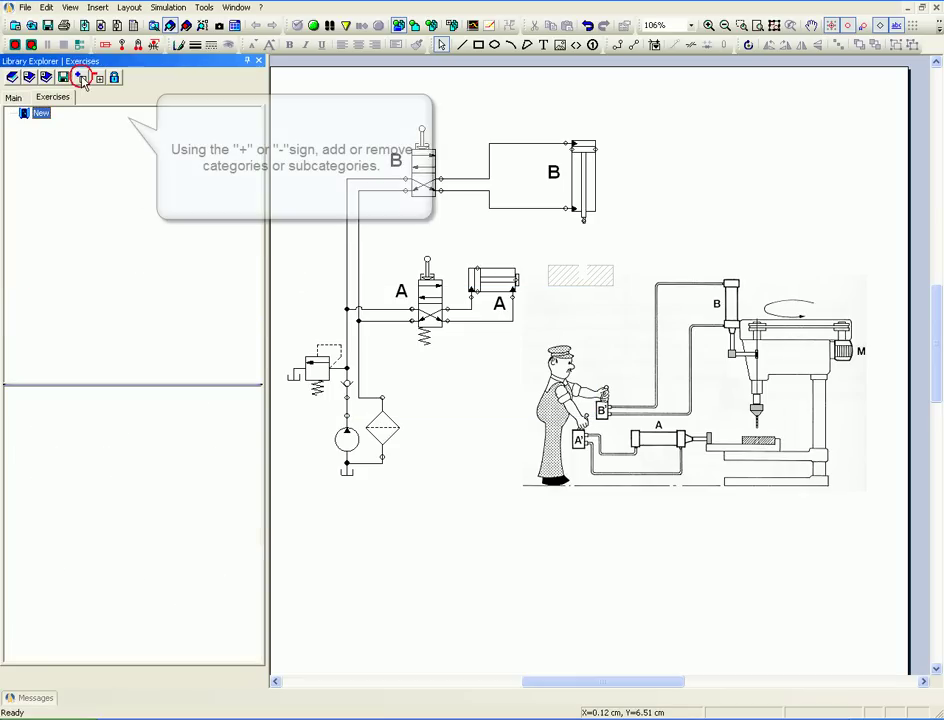
right_click(39, 118)
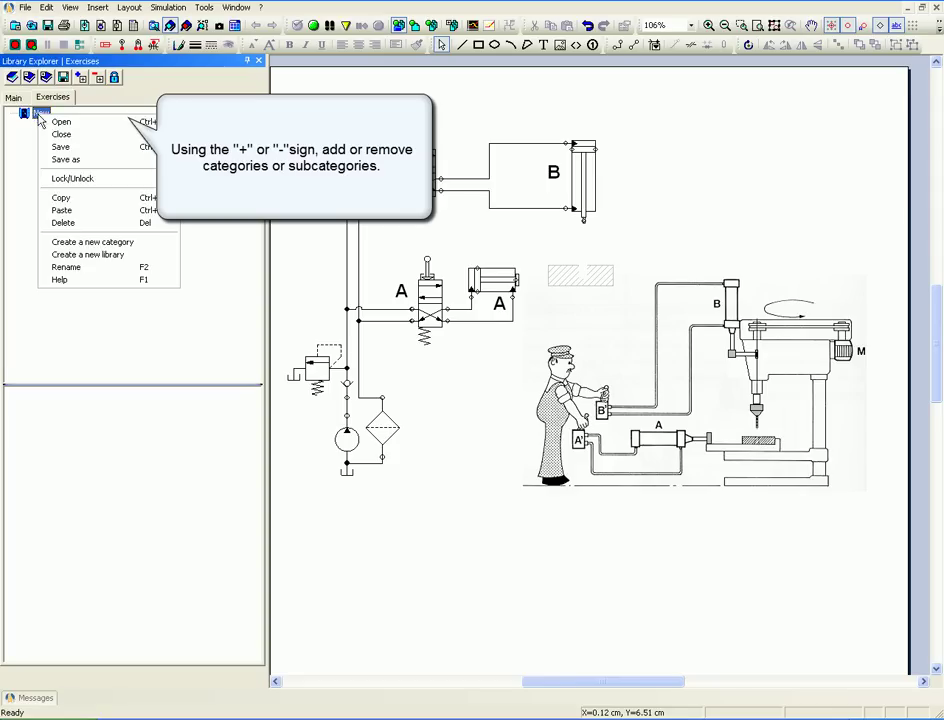
click(63, 268)
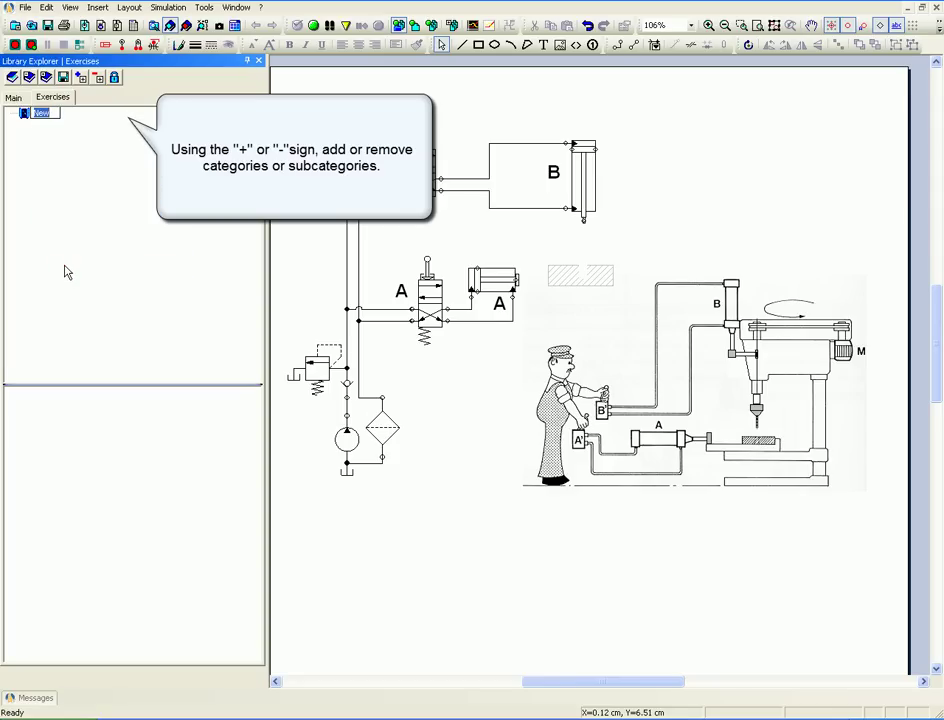
text(Exercises)
click(88, 185)
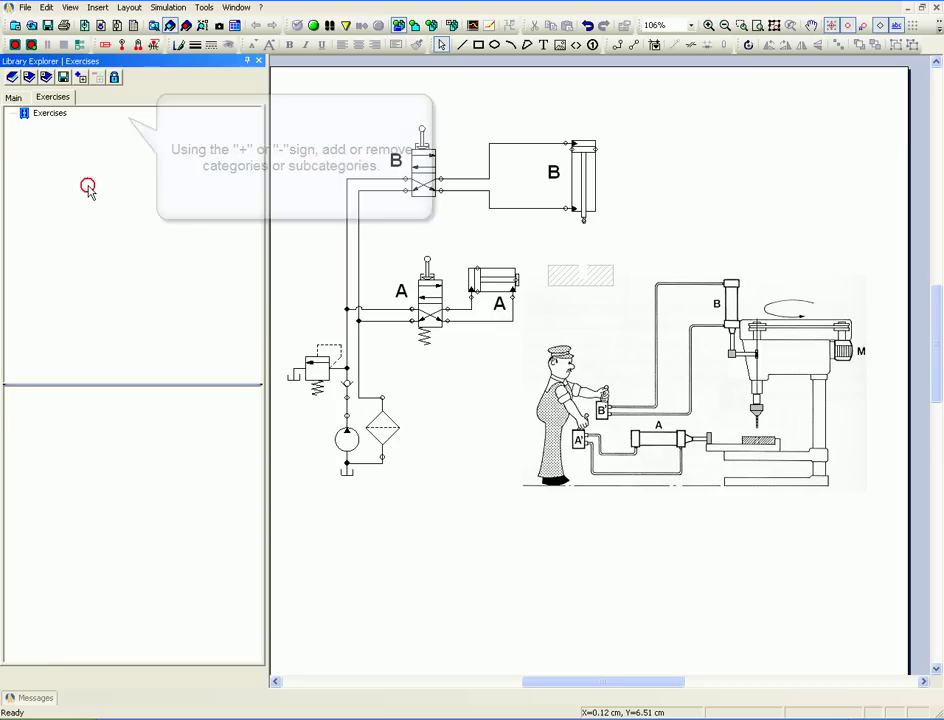
Add two new subcategories under the Exercises category
click(50, 115)
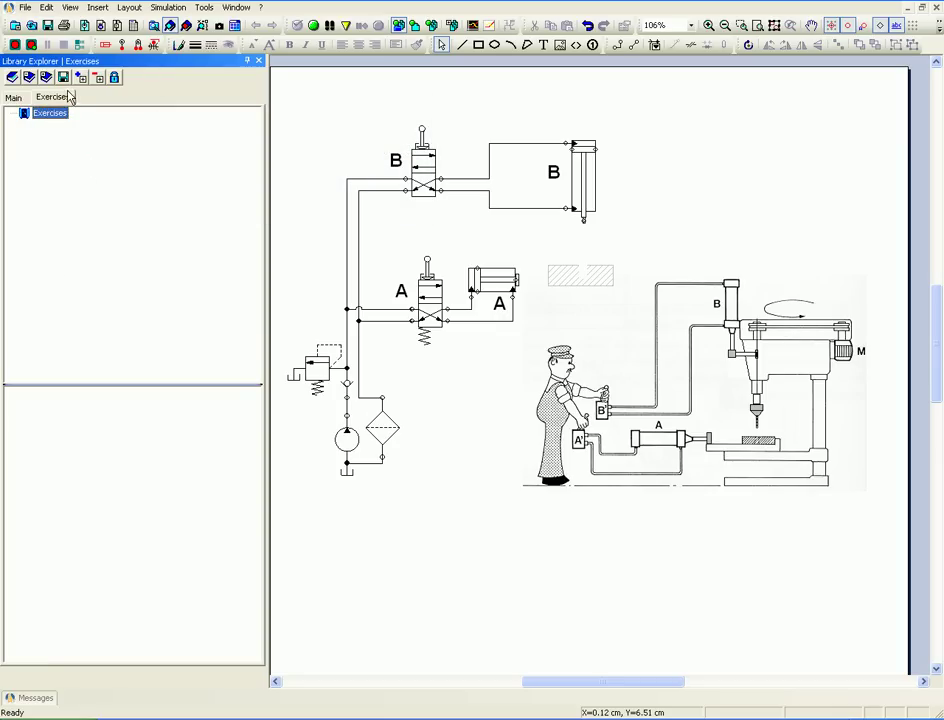
click(81, 79)
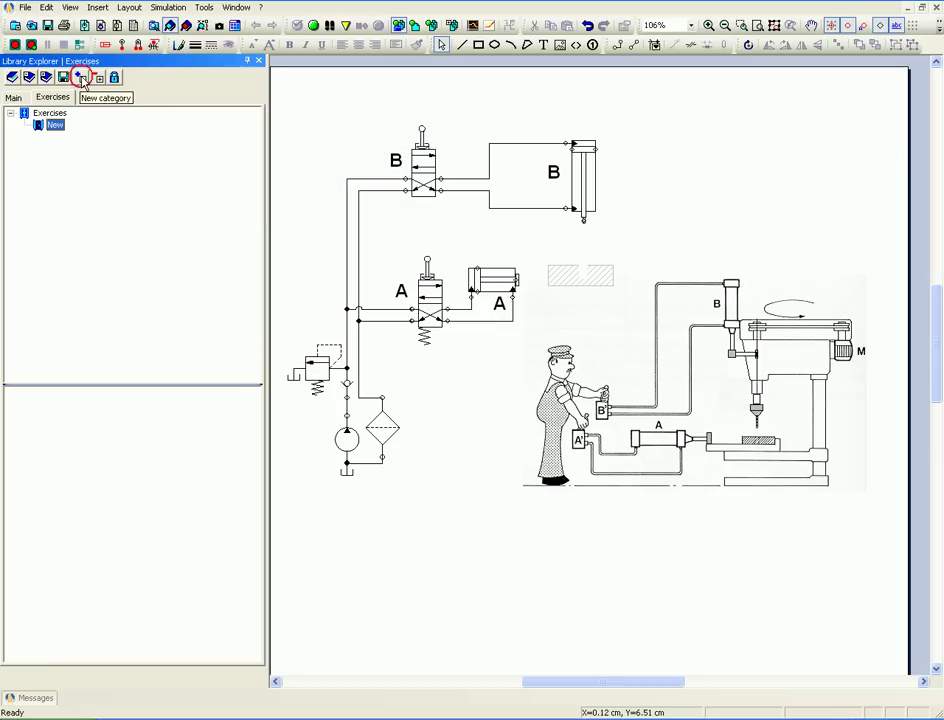
click(48, 112)
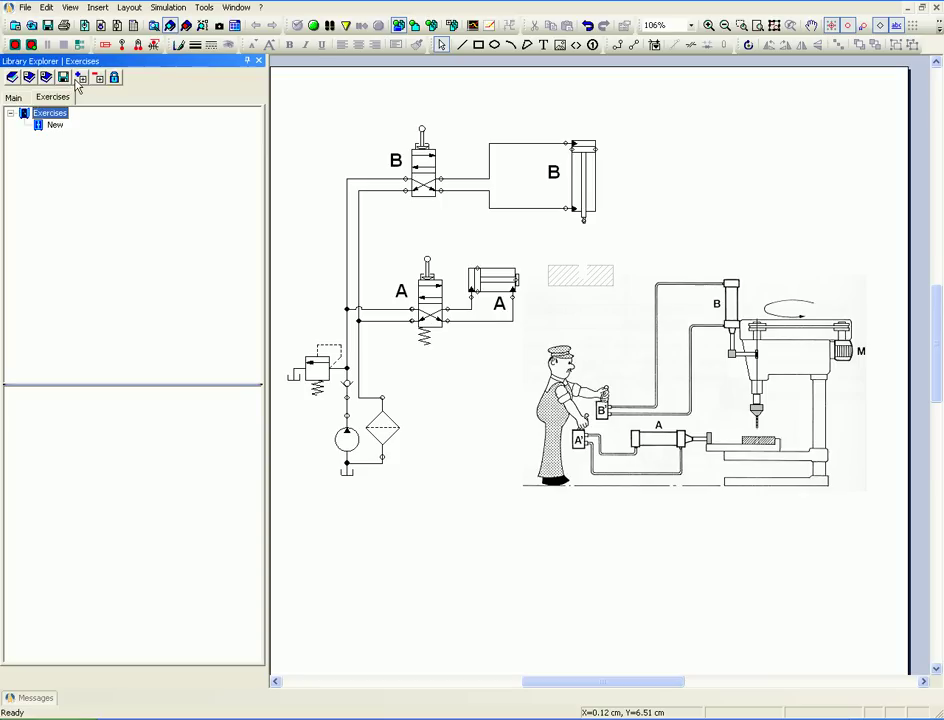
click(79, 79)
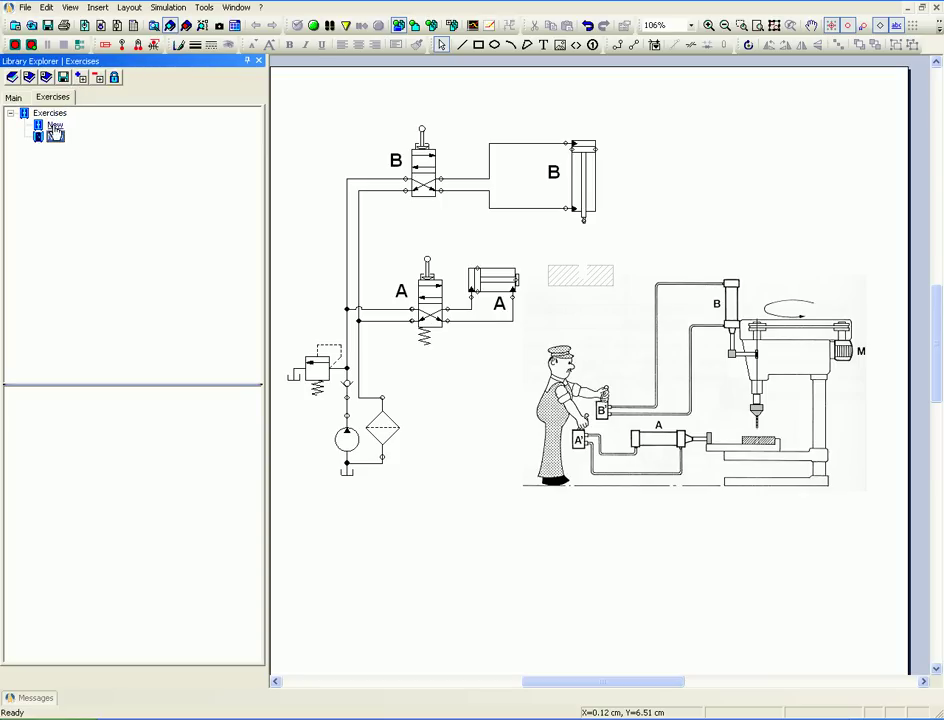
Rename the two subcategories Lab2 and Lab1
right_click(55, 128)
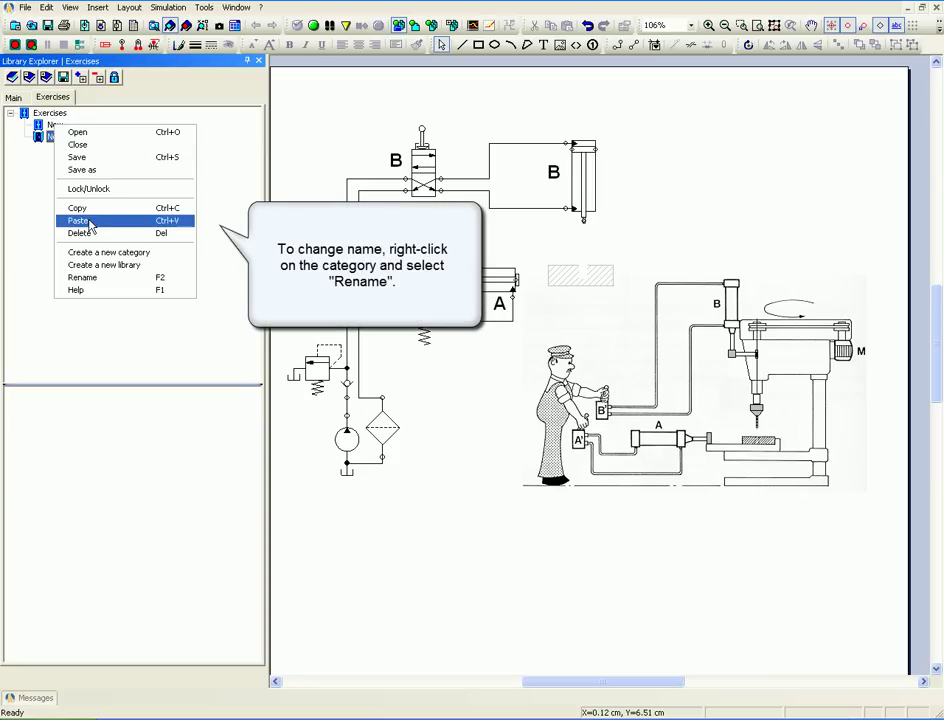
click(95, 277)
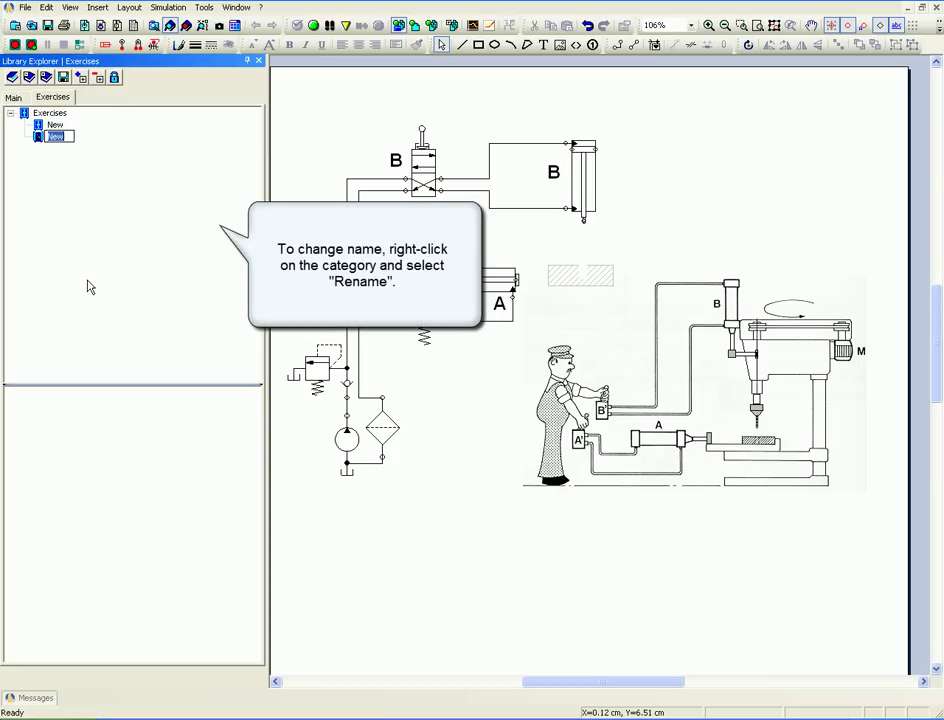
text(Le)
click(55, 127)
right_click(55, 127)
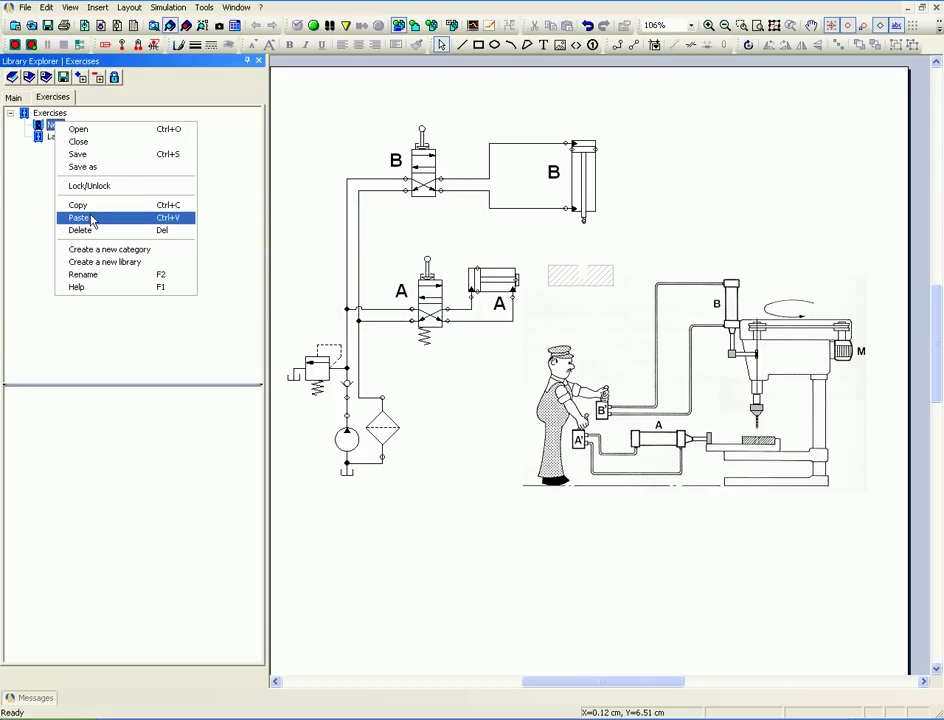
click(90, 274)
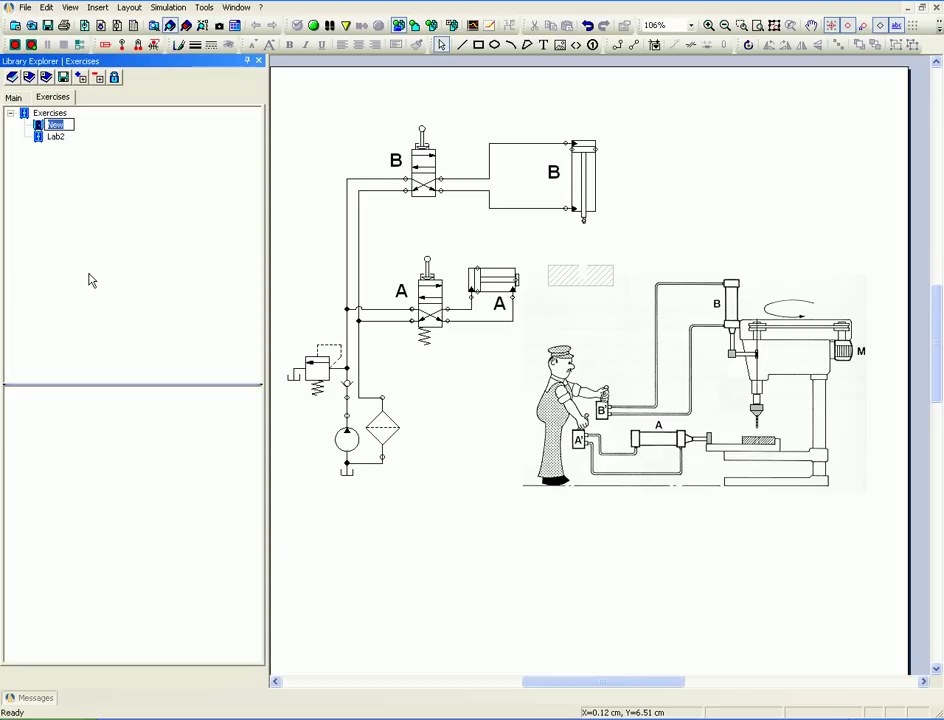
text(Lab1)
Add a top-level Hydraulic category beside Exercises, keeping Lab1 and Lab2 under Exercises
click(86, 231)
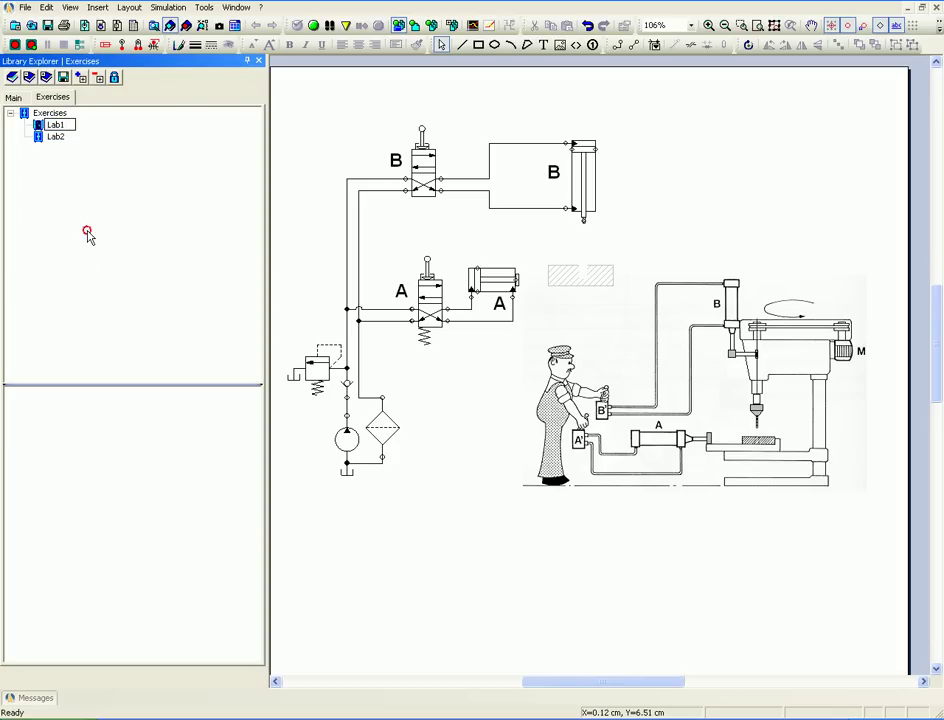
click(12, 114)
click(80, 77)
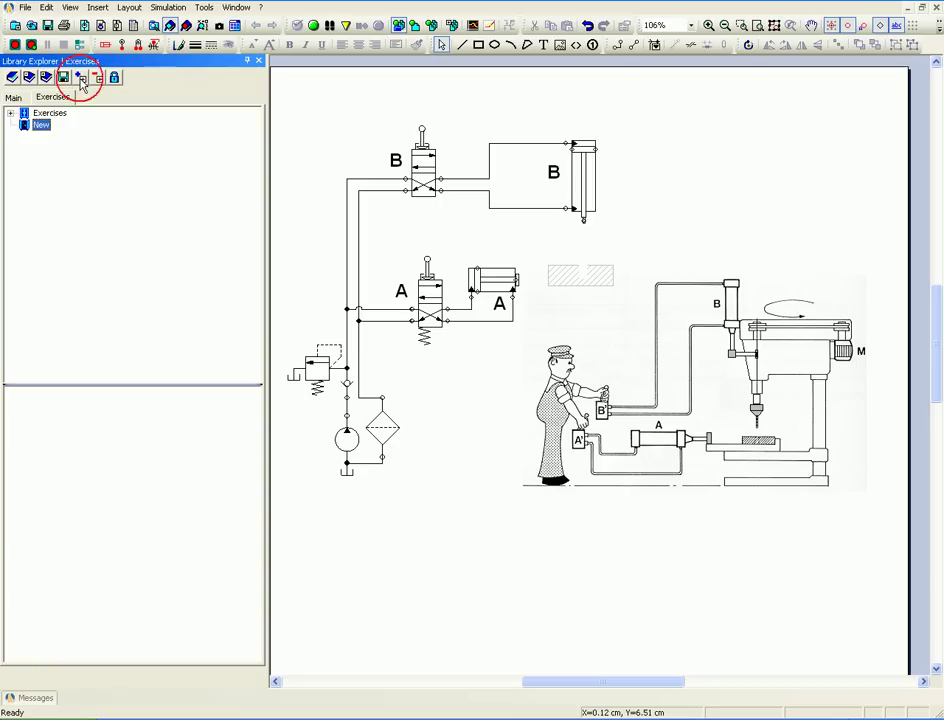
right_click(42, 128)
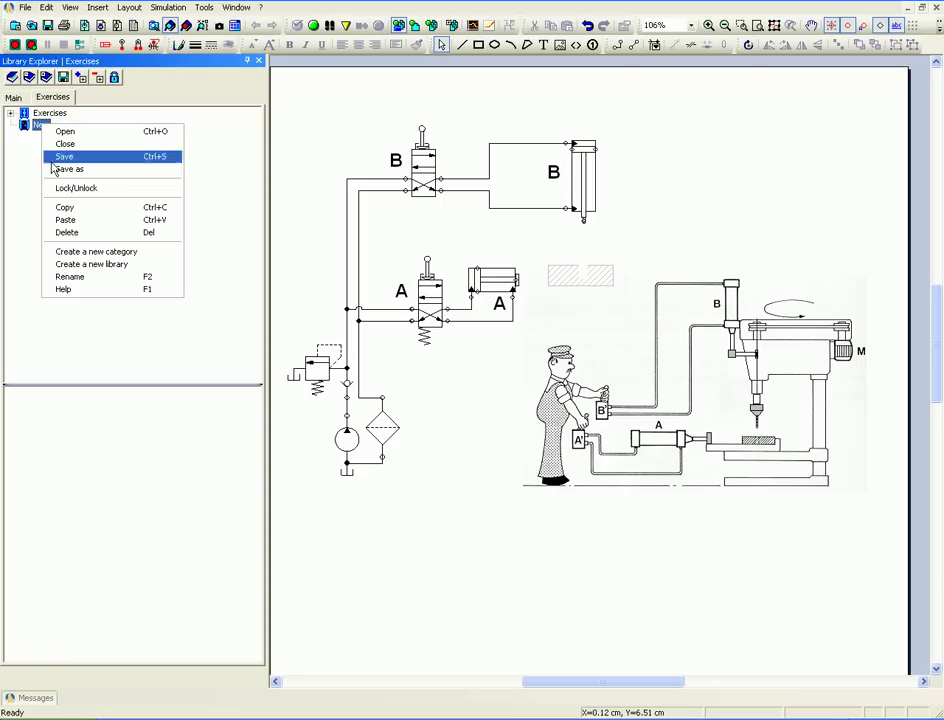
click(72, 284)
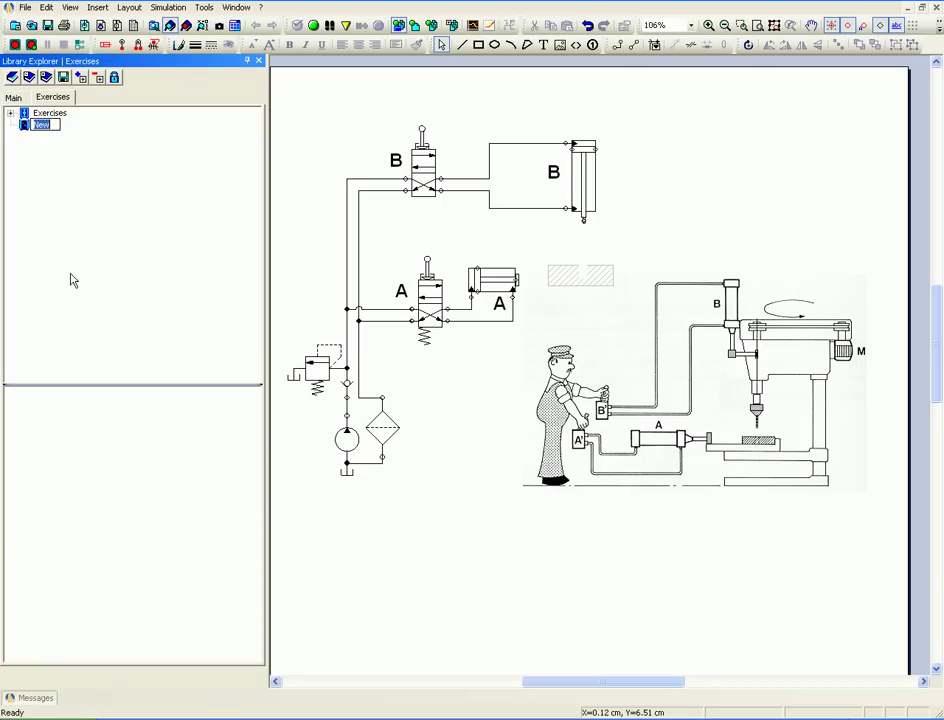
text(Hydraulic)
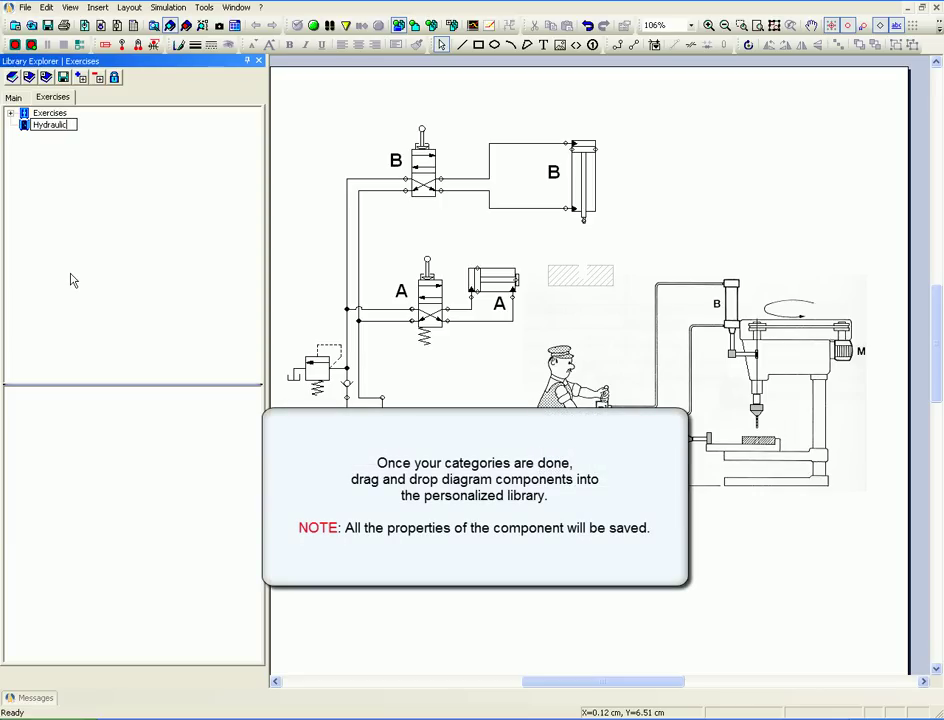
key(Return)
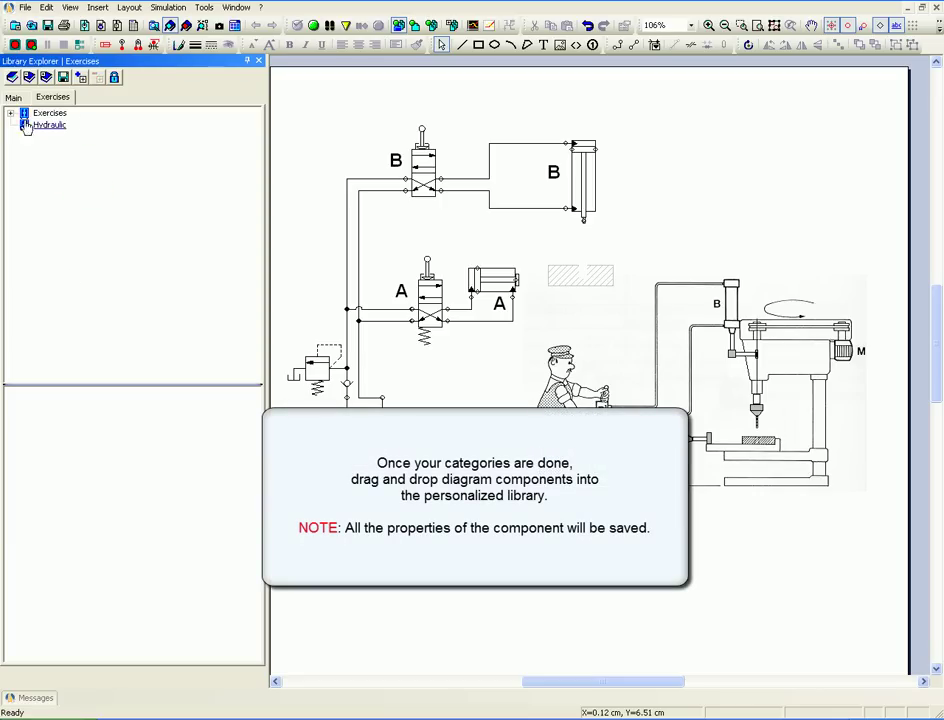
click(11, 113)
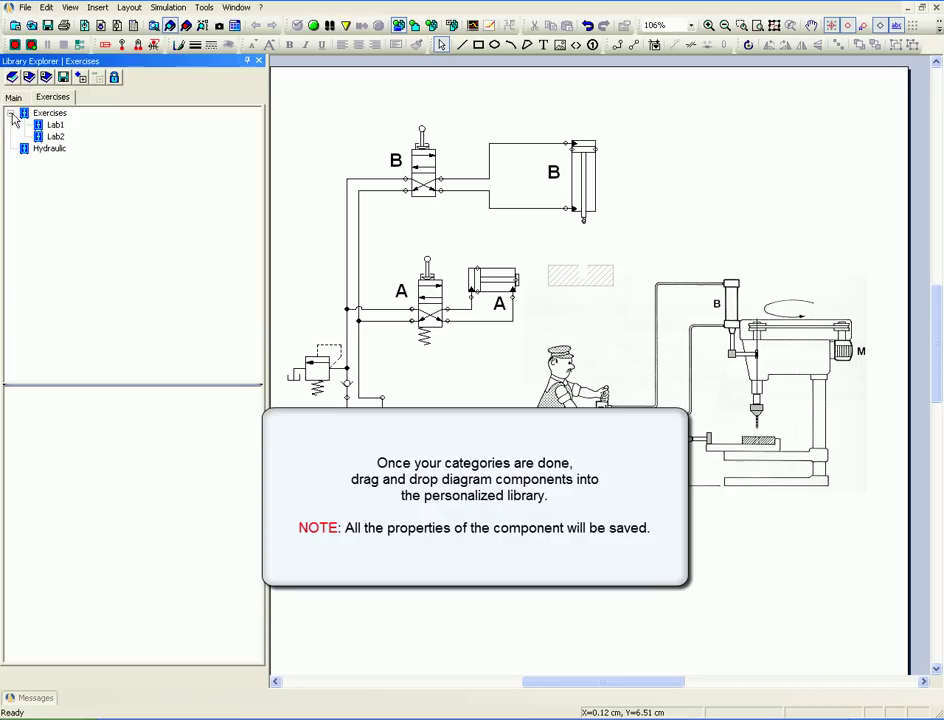
click(46, 155)
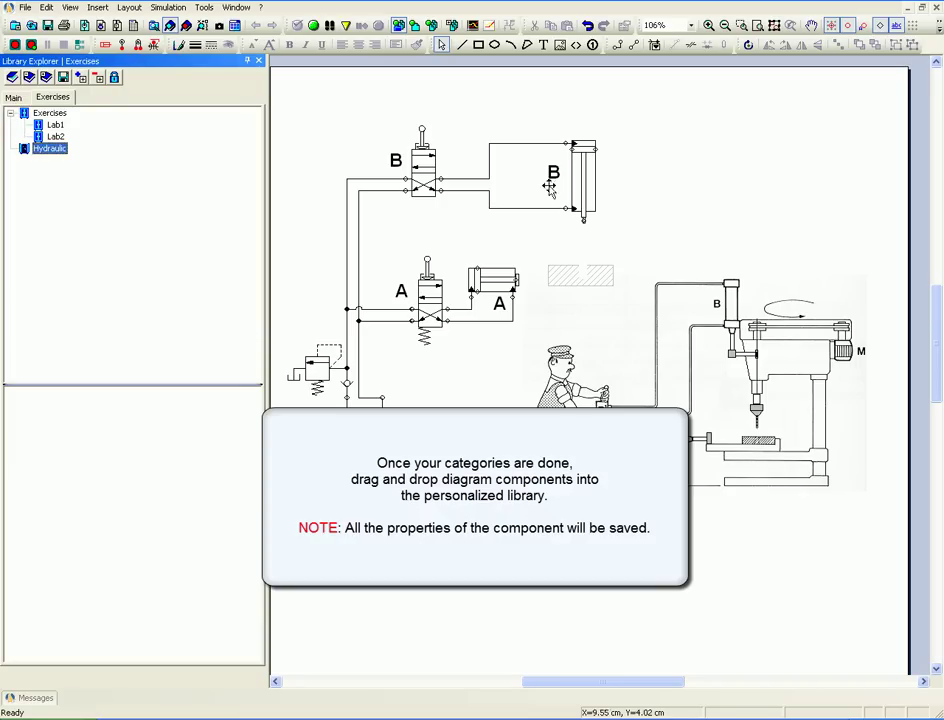
Add cylinder B, valve B, the pressure relief valve and the filter to the Hydraulic category
drag(578, 178, 55, 455)
drag(578, 178, 130, 427)
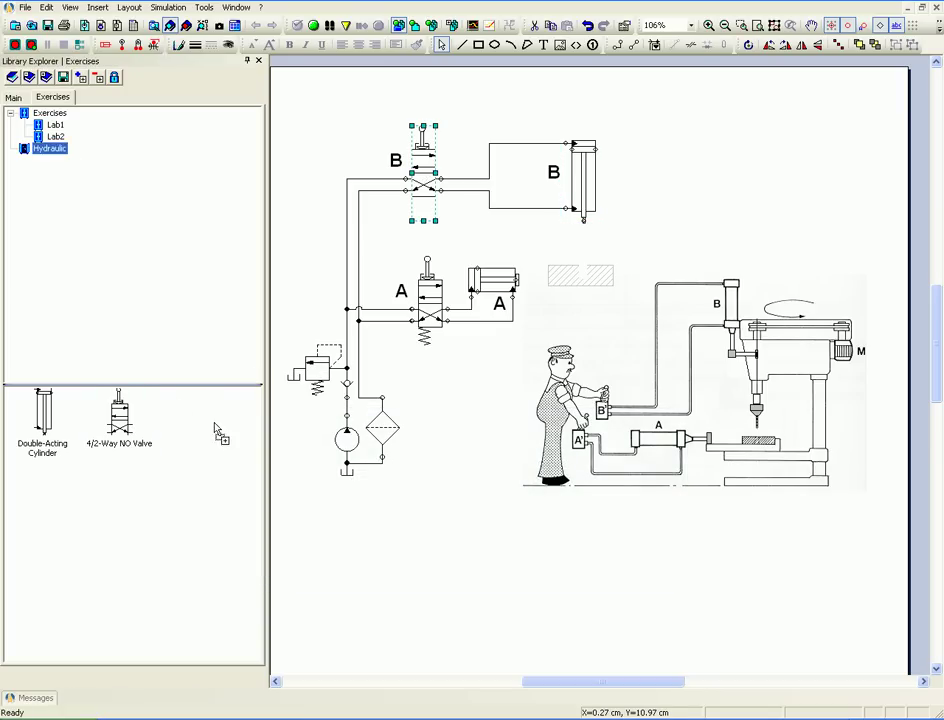
drag(217, 436, 212, 432)
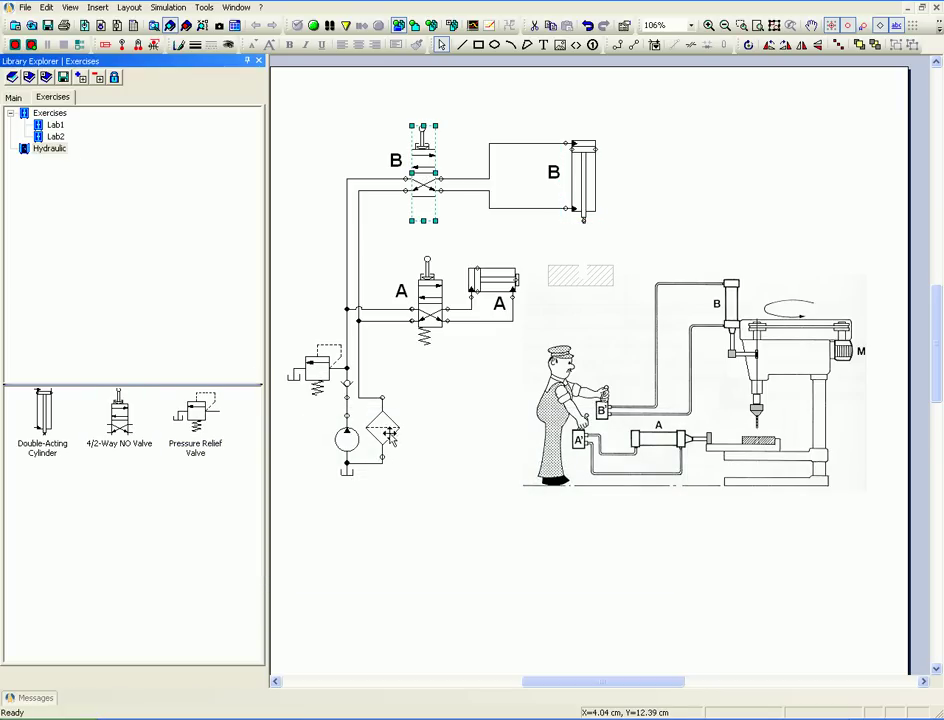
drag(312, 368, 82, 500)
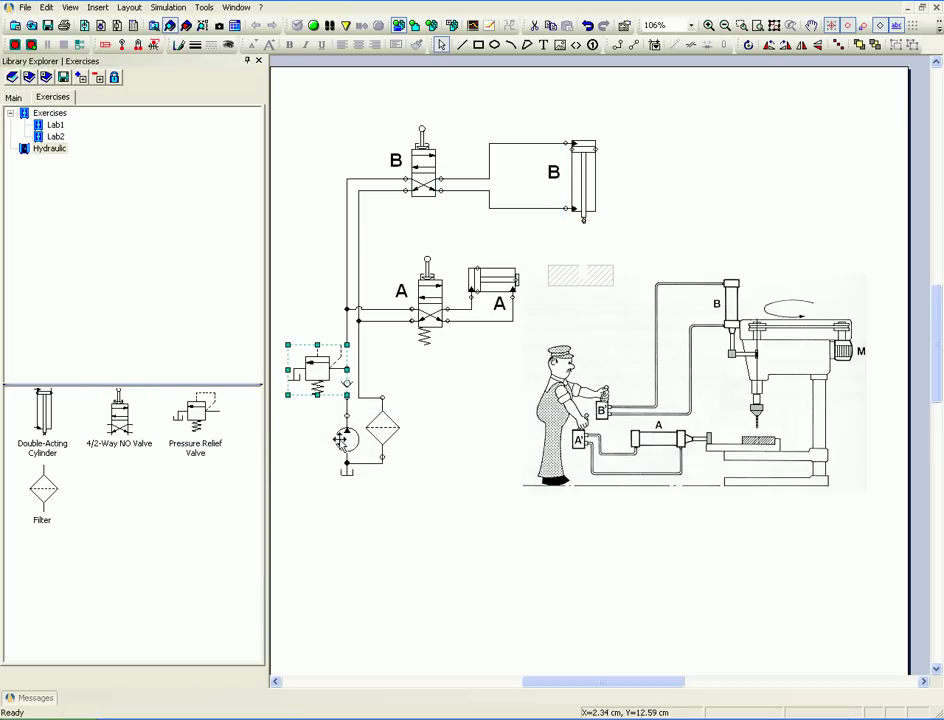
drag(382, 428, 137, 490)
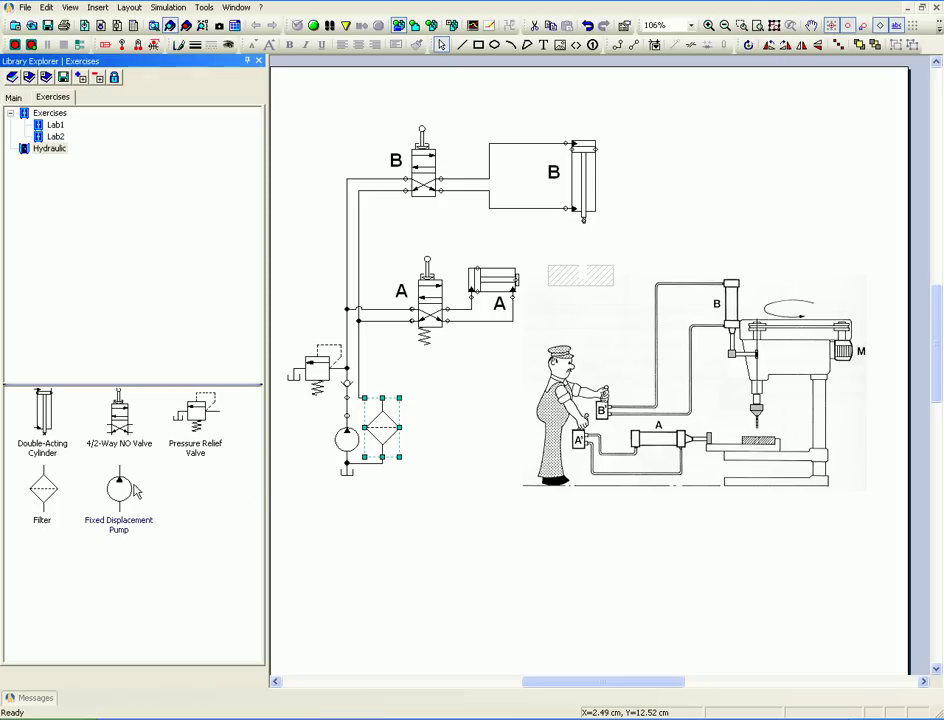
Group valve B and cylinder B into one component group
click(353, 503)
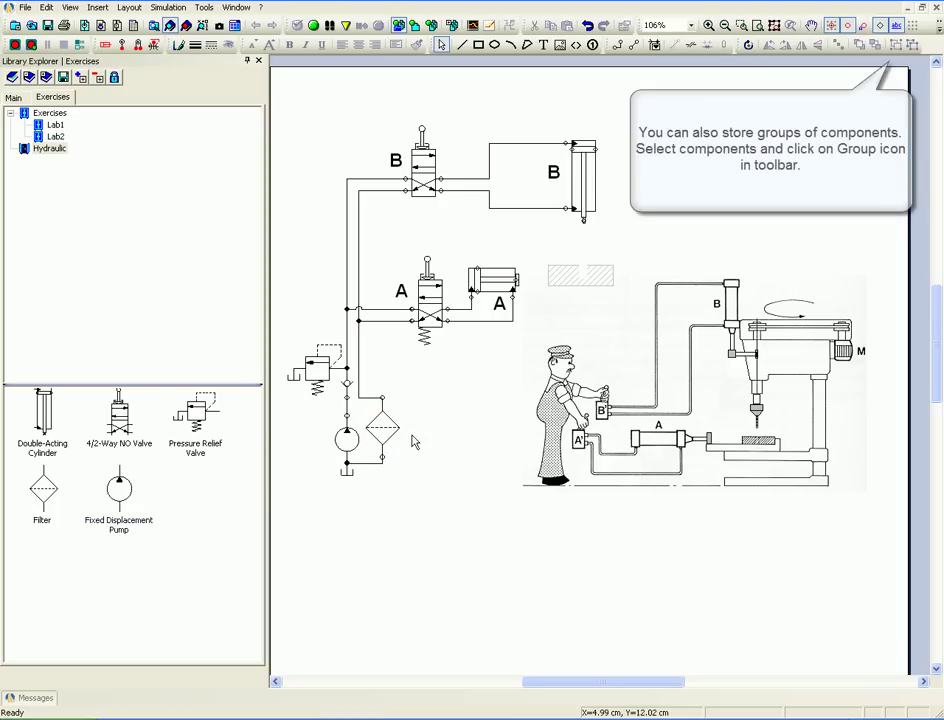
drag(378, 118, 606, 232)
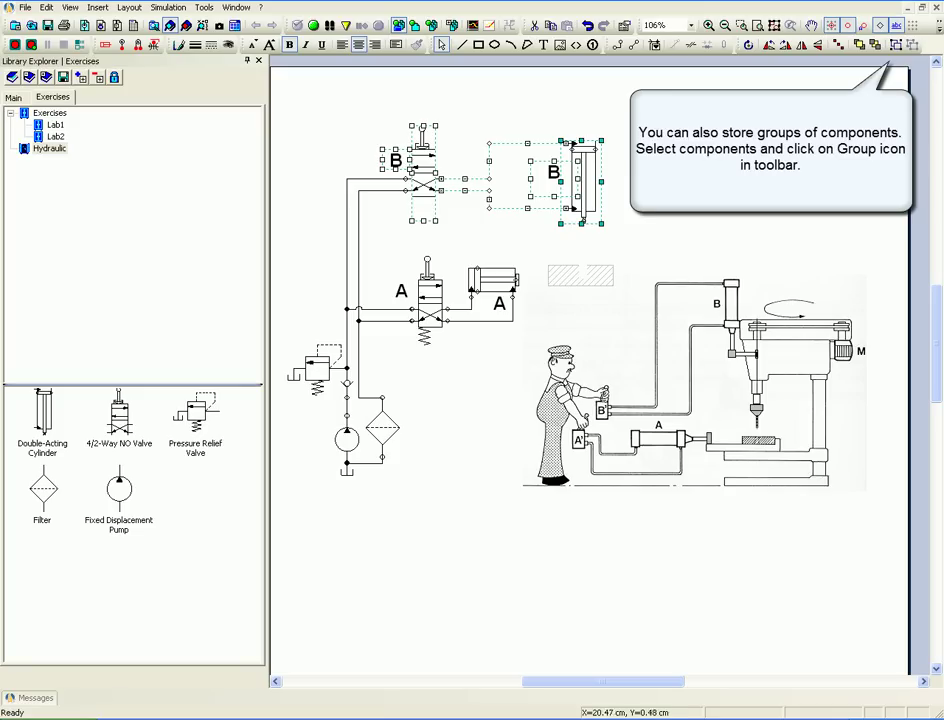
click(897, 46)
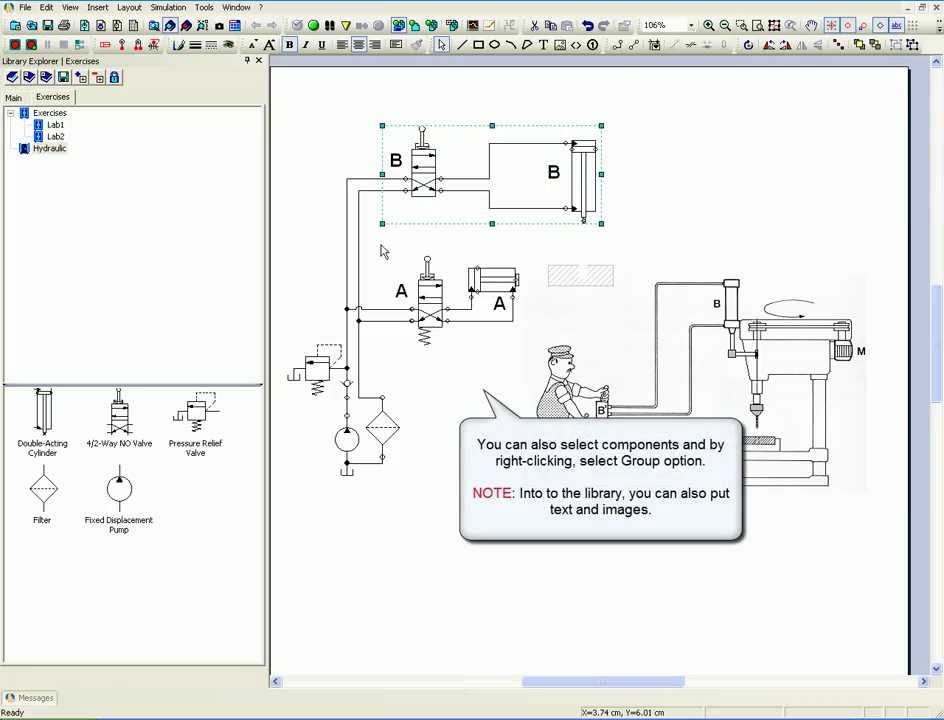
Group valve A and cylinder A into a second component group
drag(385, 248, 536, 368)
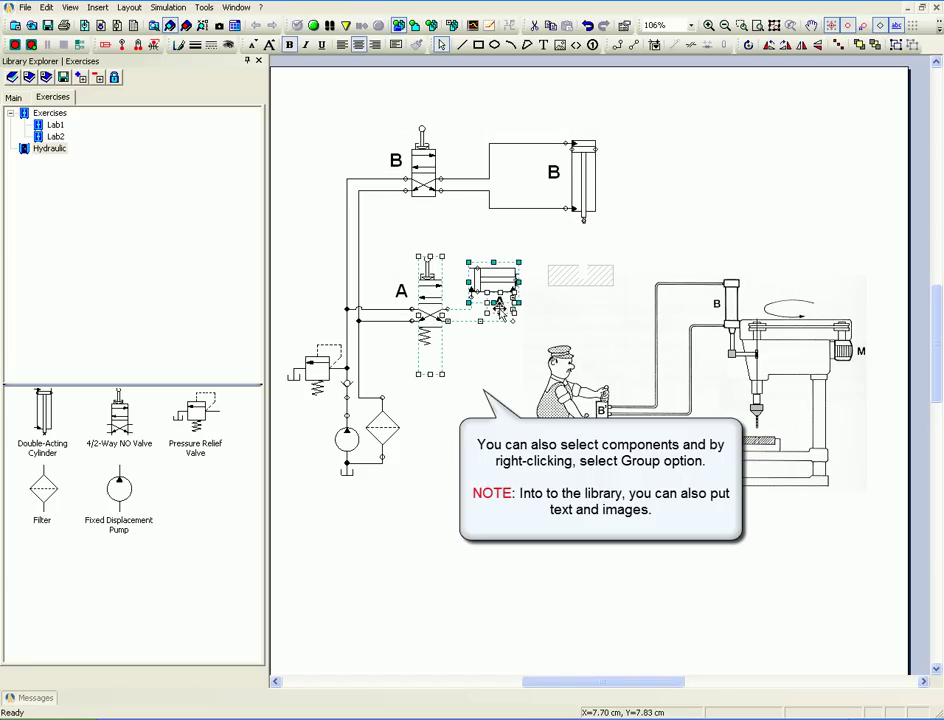
right_click(500, 281)
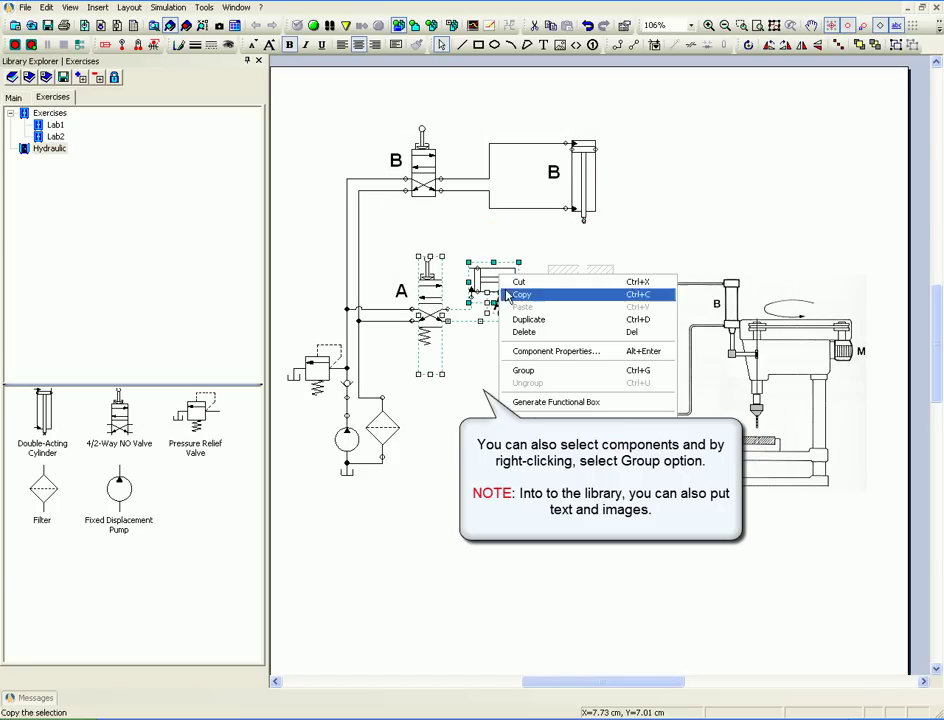
click(524, 371)
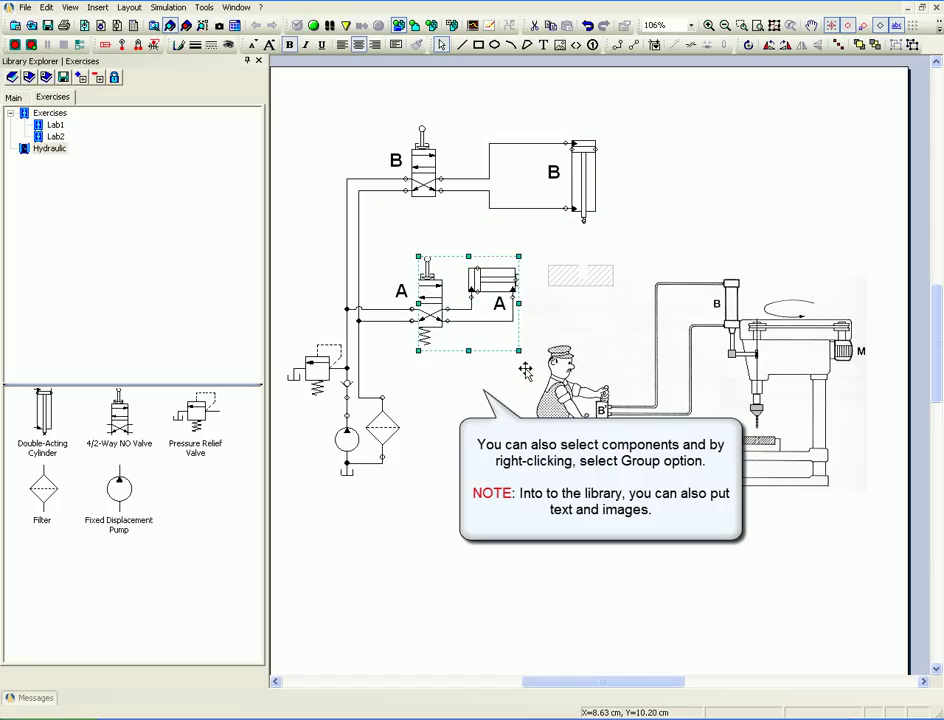
click(495, 239)
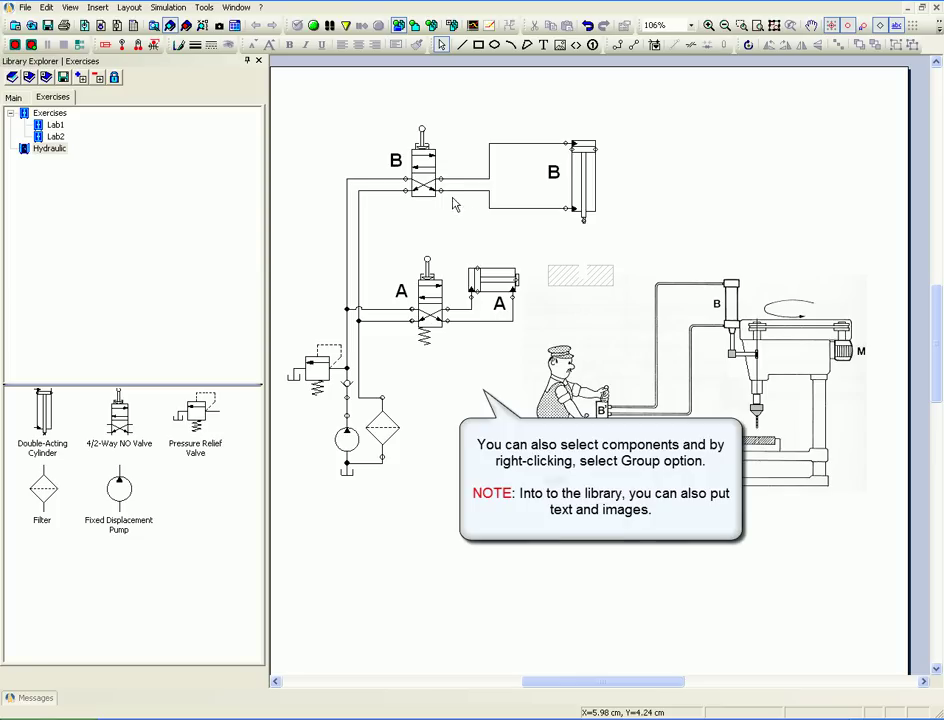
Store the grouped valve-and-cylinder circuits as Generic Group entries in the Hydraulic library
drag(420, 172, 73, 603)
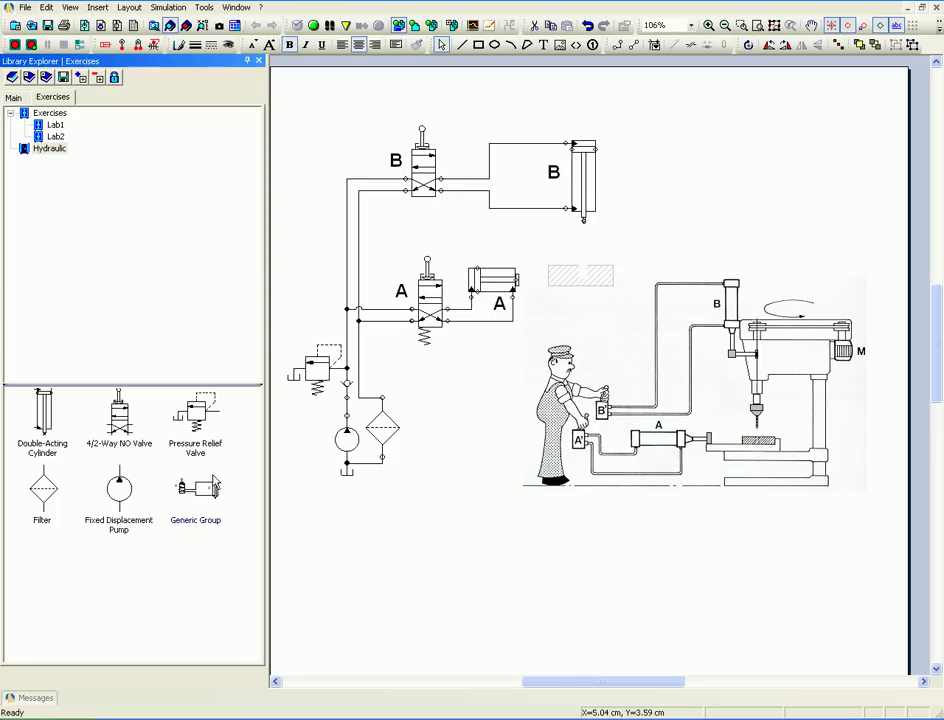
drag(325, 220, 73, 604)
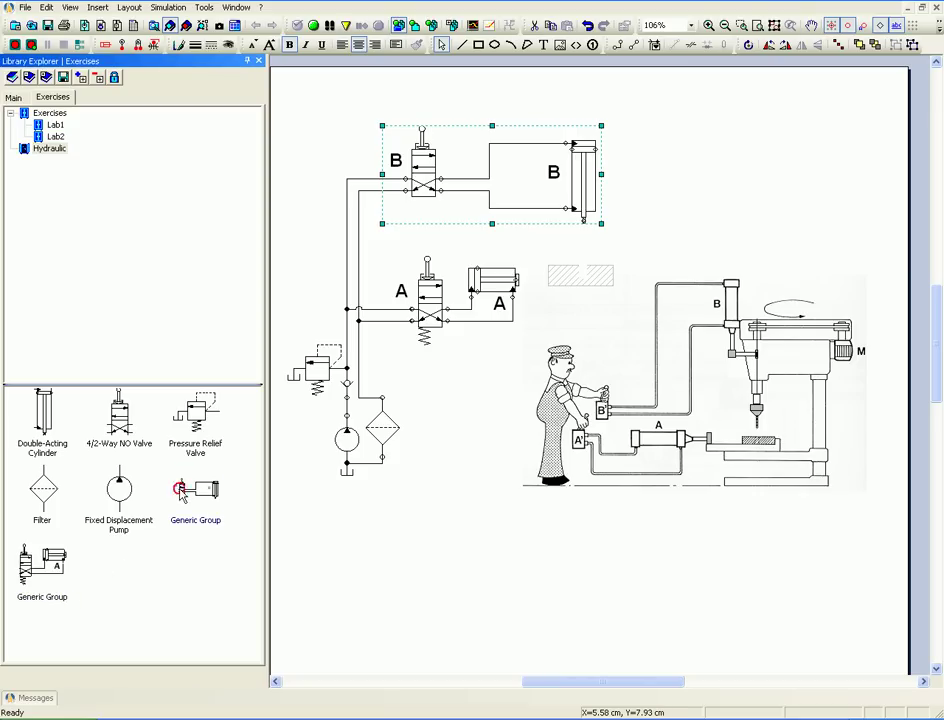
drag(200, 492, 376, 575)
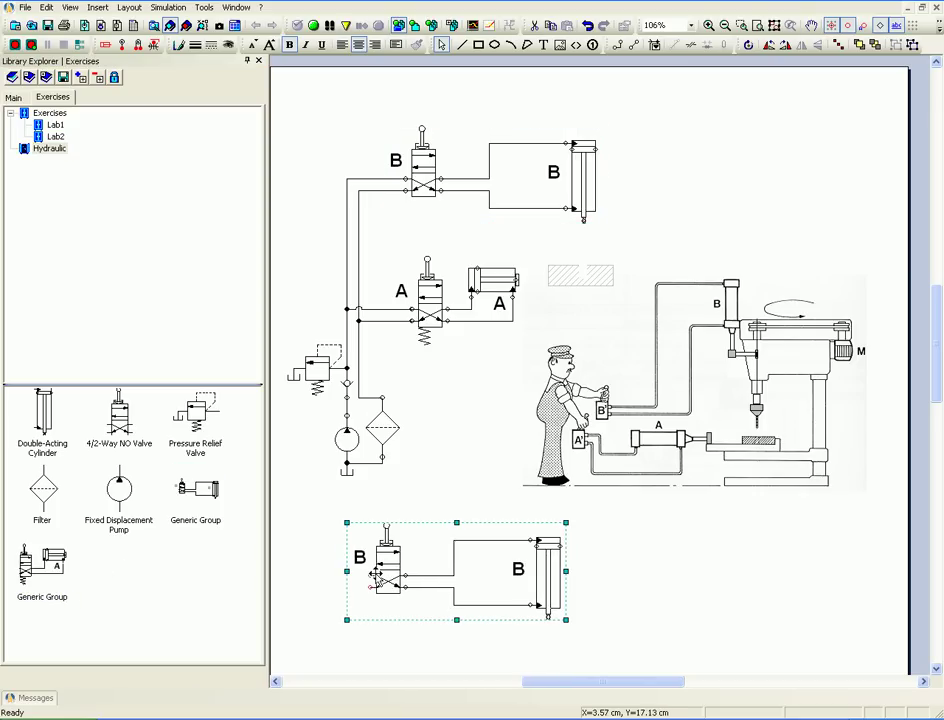
click(312, 590)
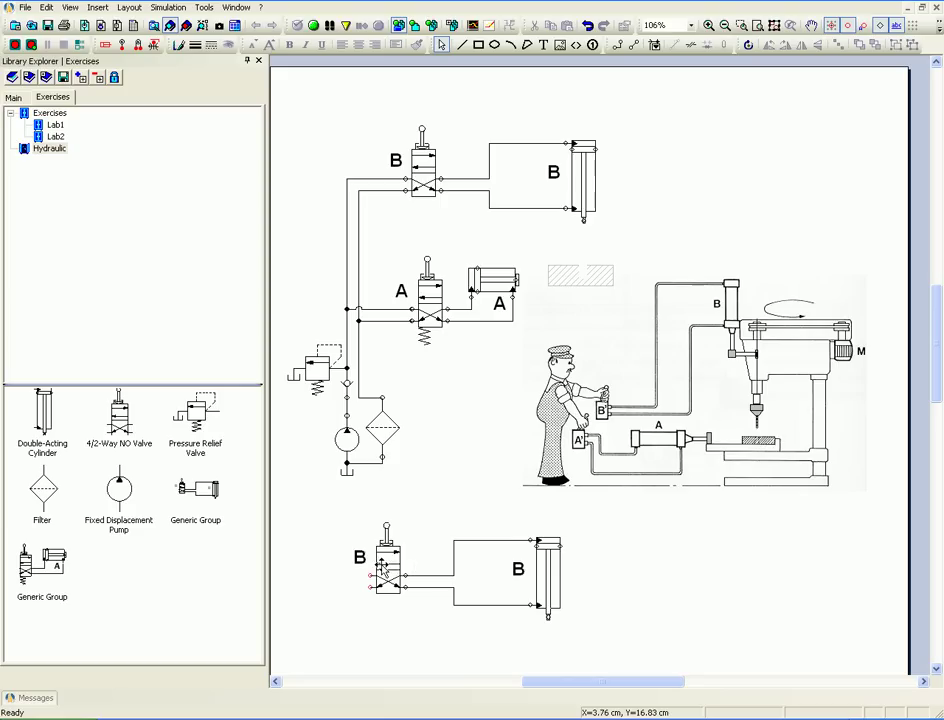
drag(386, 572, 178, 582)
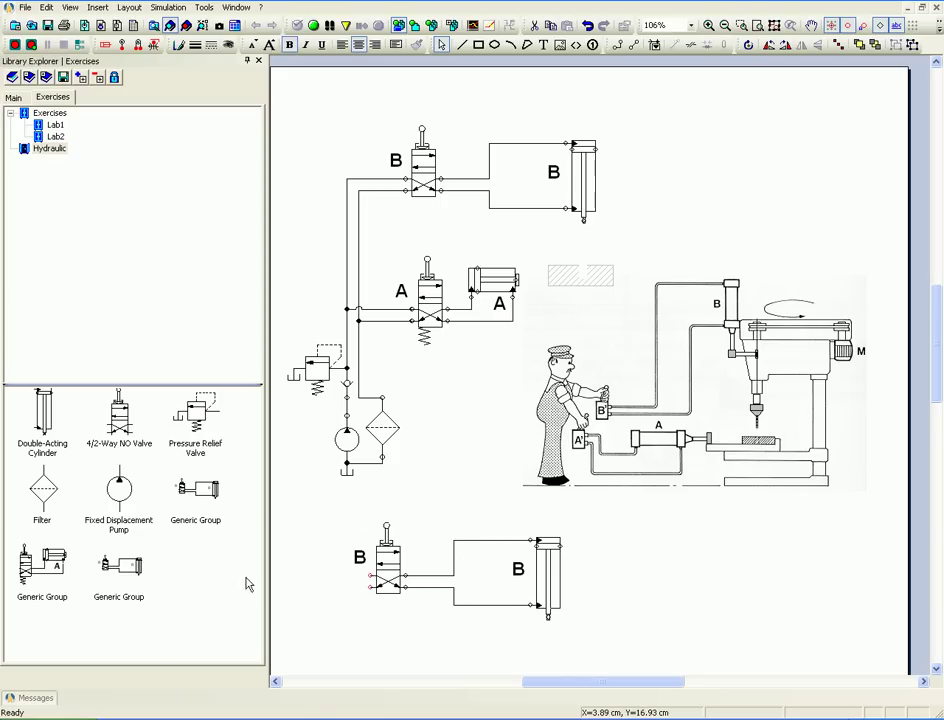
Delete the extra test copy of the circuit from the diagram
click(389, 566)
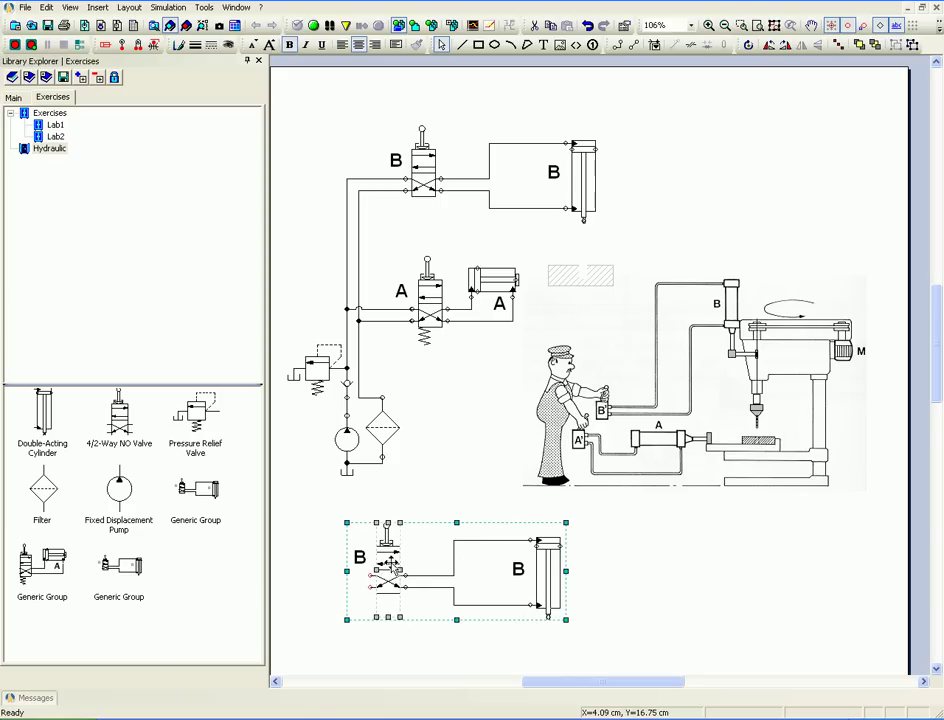
right_click(389, 566)
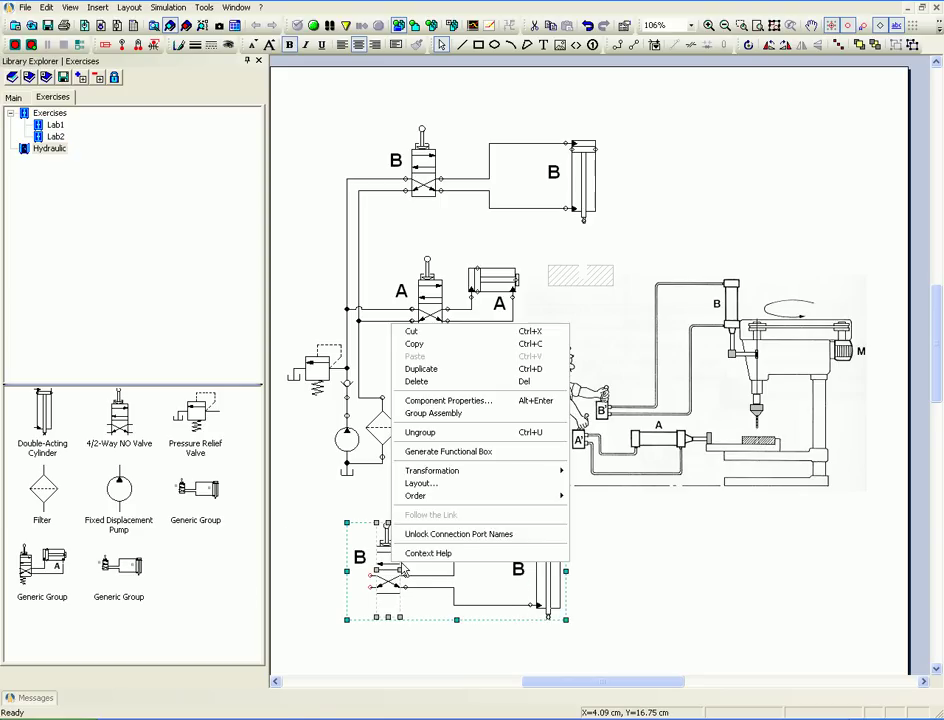
click(428, 381)
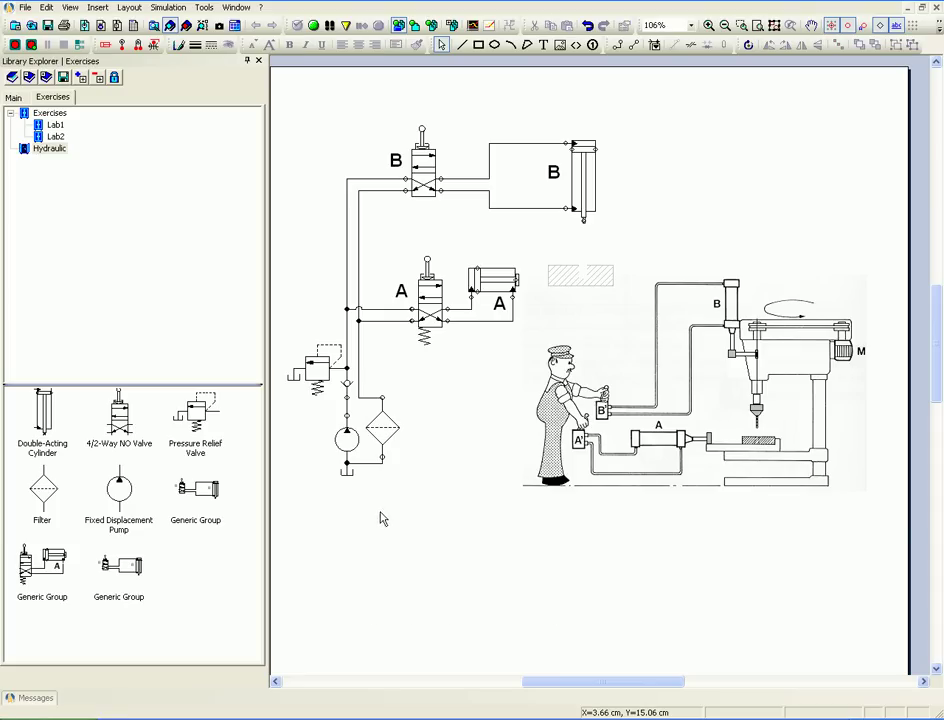
Add the operator-and-drill illustration from the diagram to the Lab1 subcategory
click(55, 124)
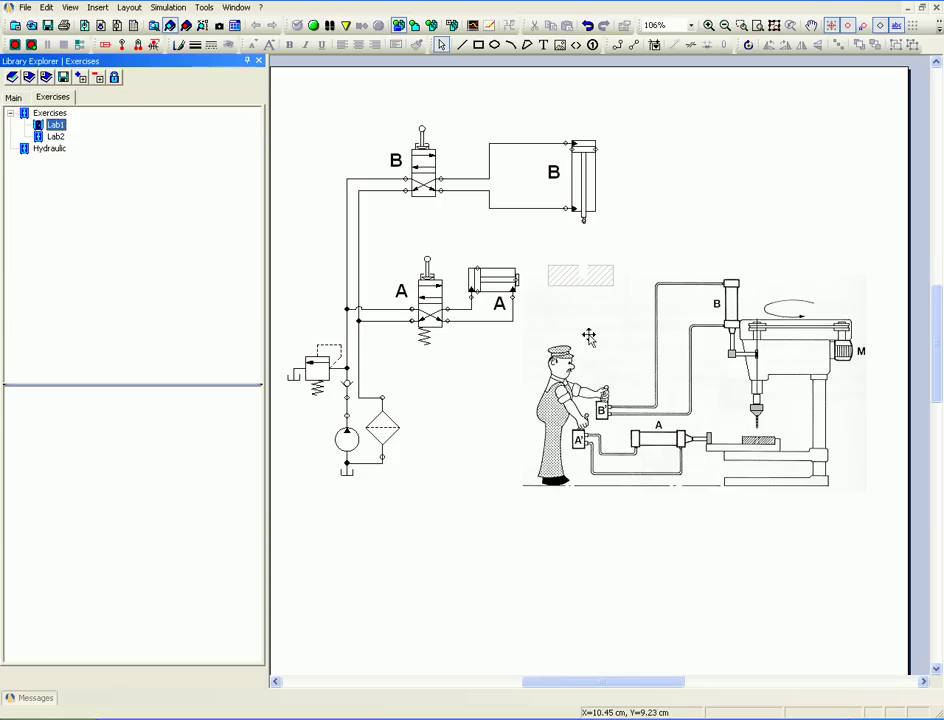
drag(731, 289, 263, 457)
drag(137, 449, 135, 442)
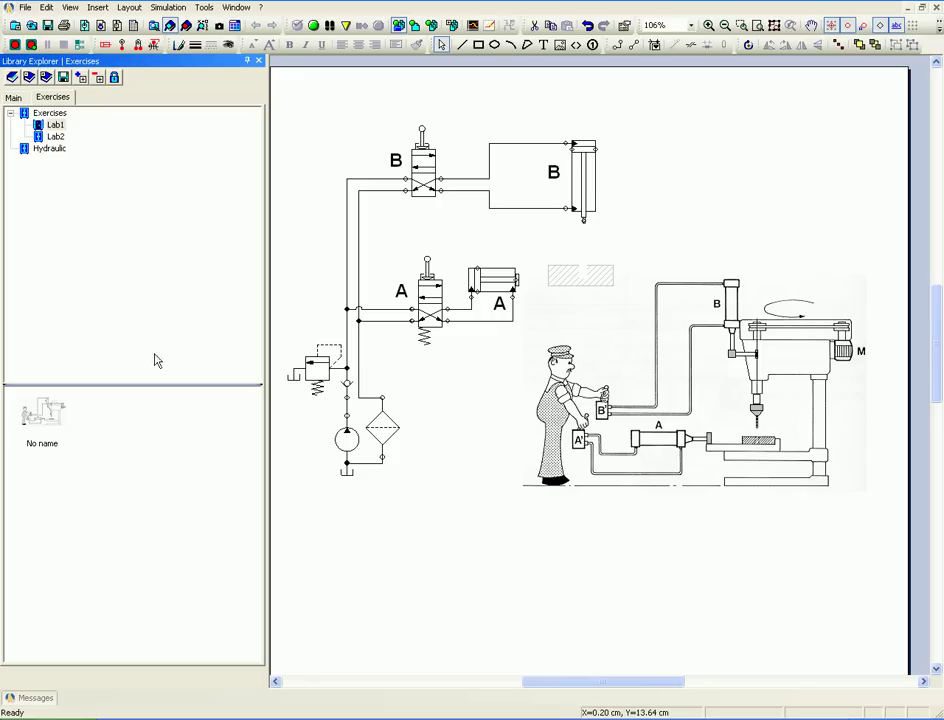
Save the whole library as Exercises in the Libraries folder
click(10, 114)
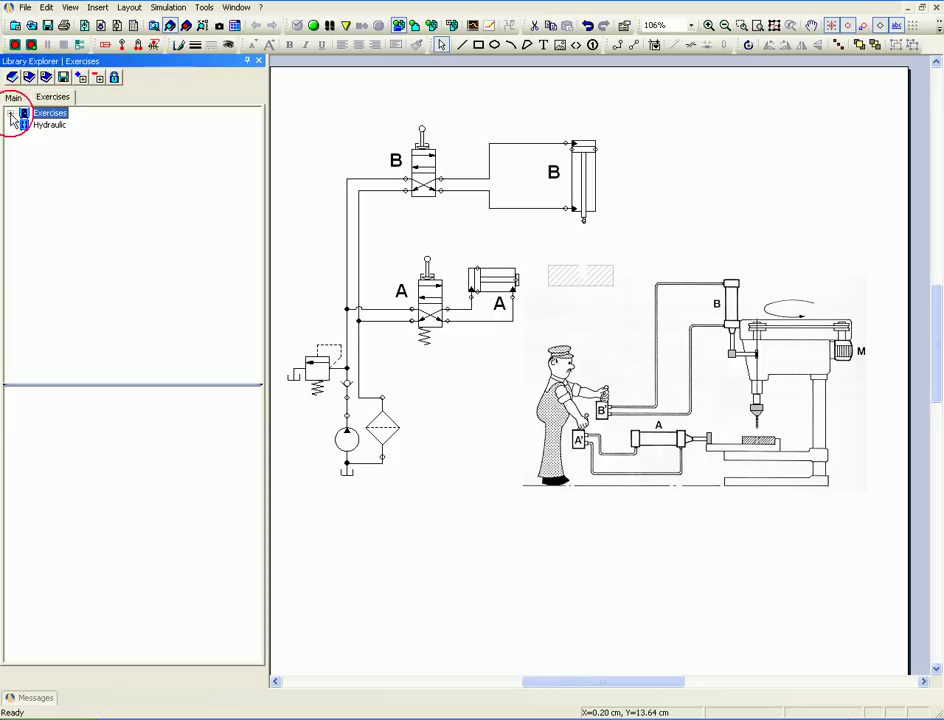
click(63, 78)
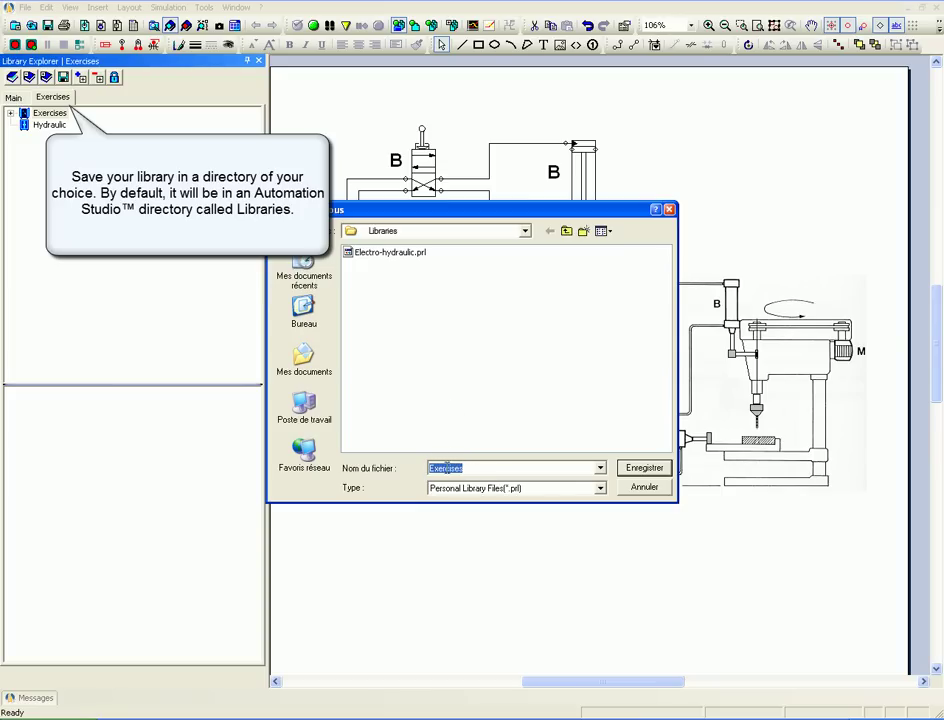
click(644, 468)
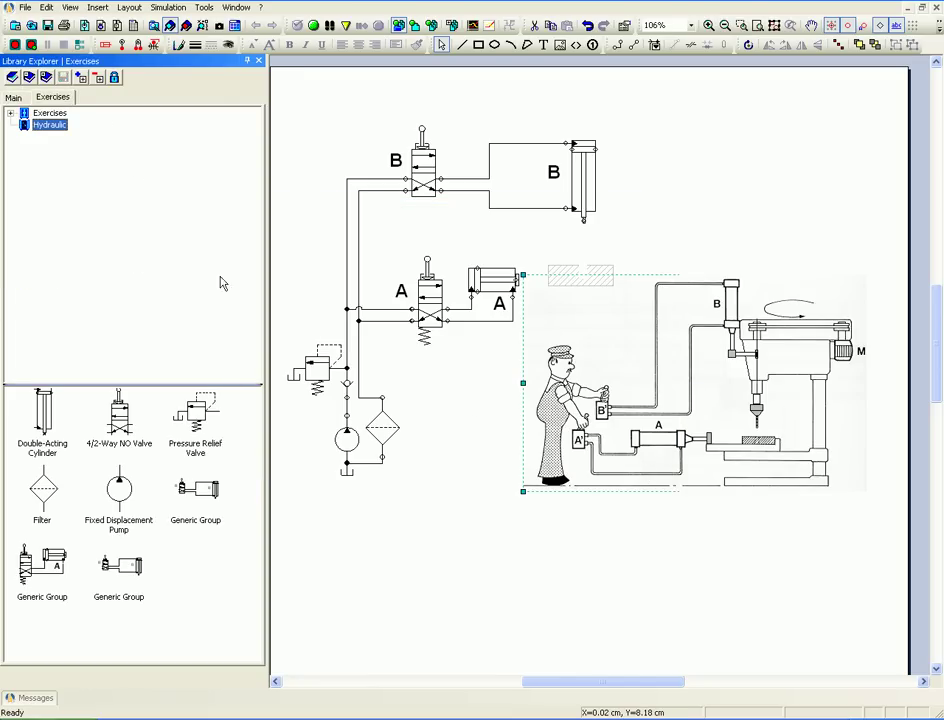
Close the Exercises library, leaving the Main Library in the explorer
click(51, 98)
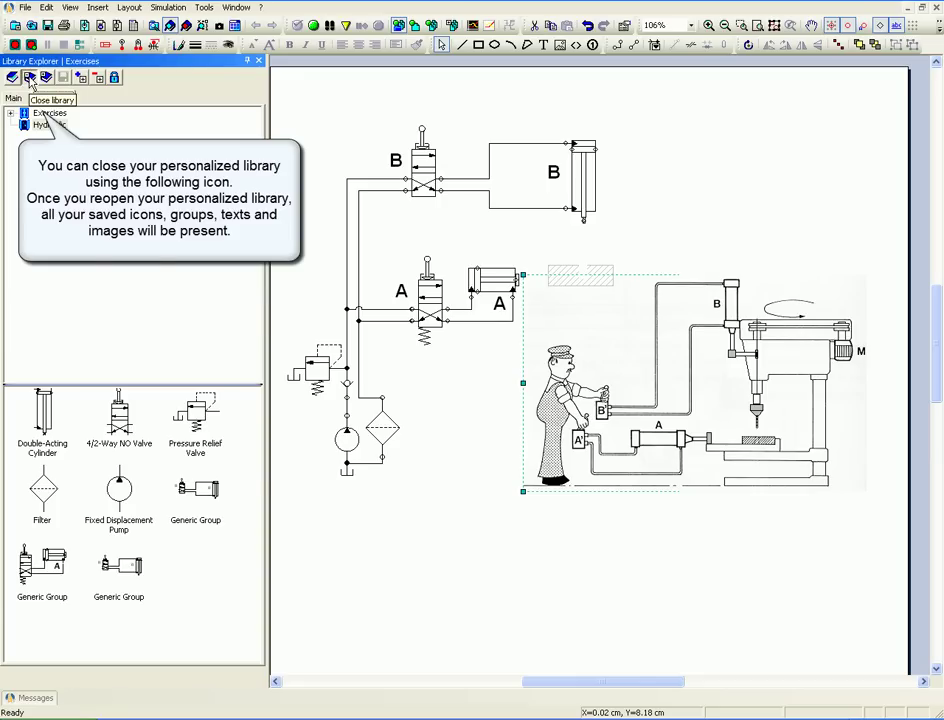
click(29, 78)
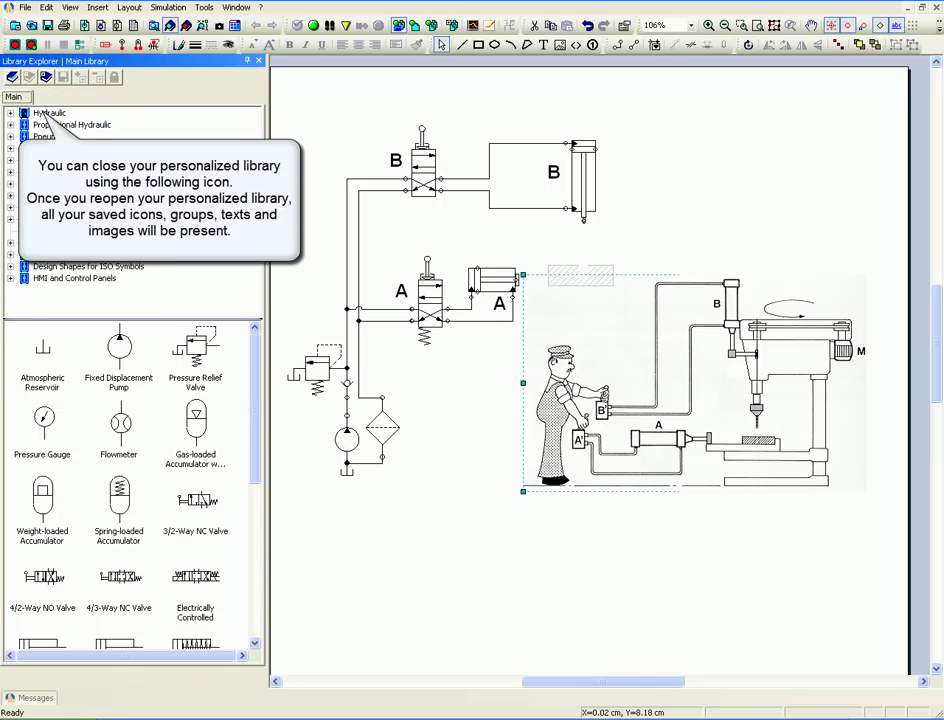
click(343, 169)
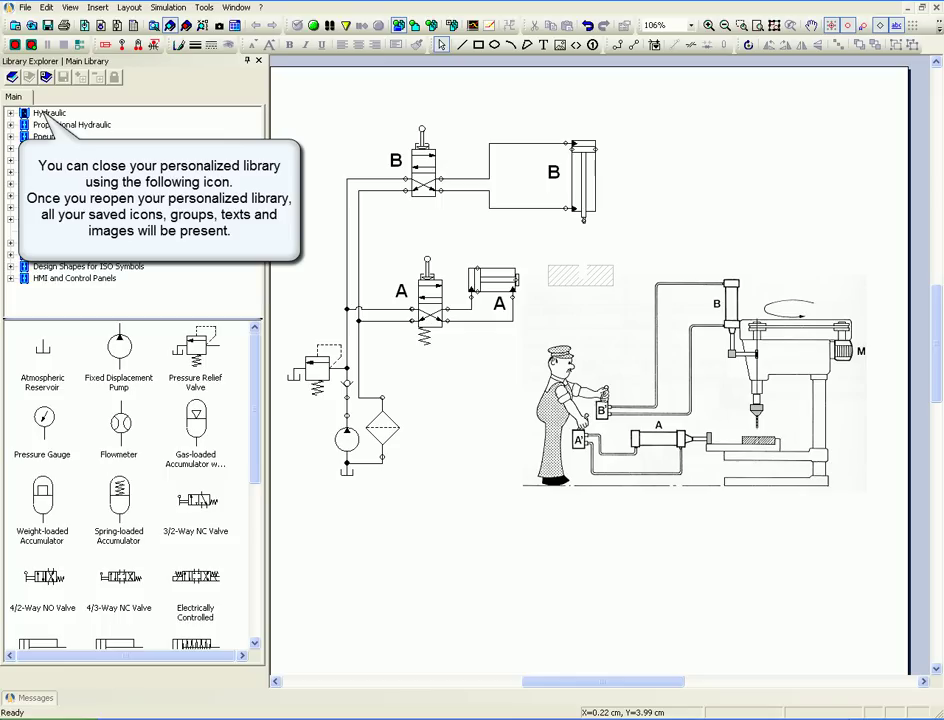
Open the Exercises.prl library file to restore its Hydraulic components and Generic Groups
click(12, 78)
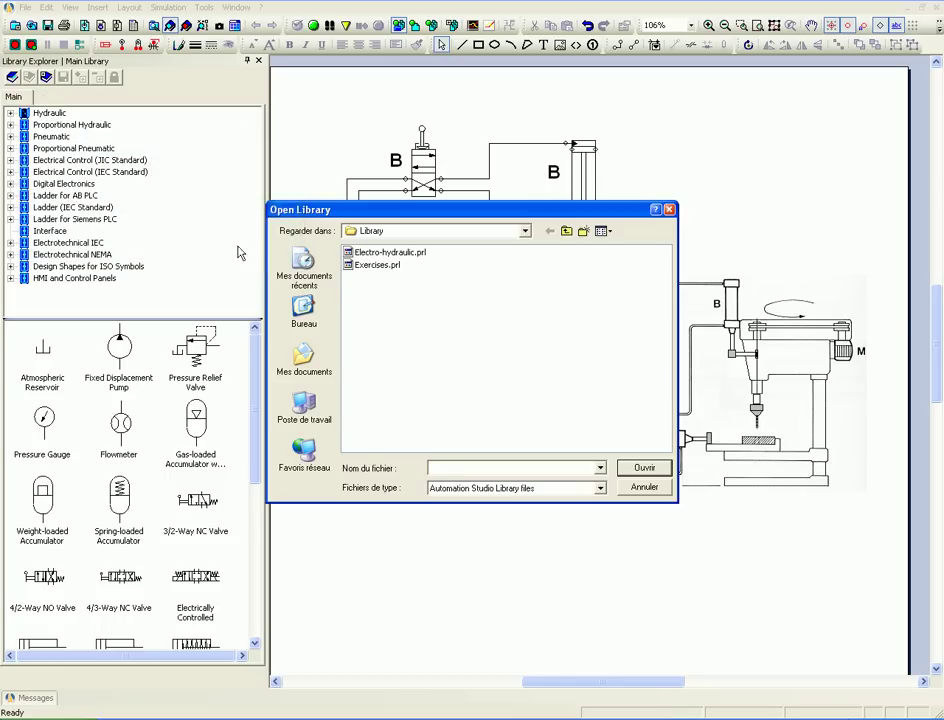
click(372, 265)
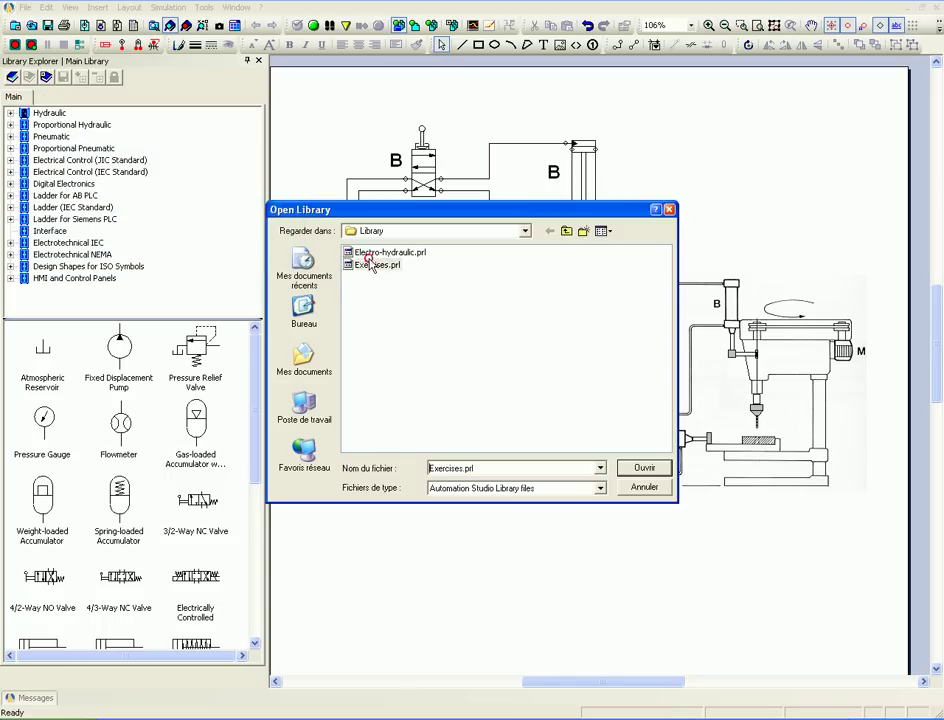
click(646, 468)
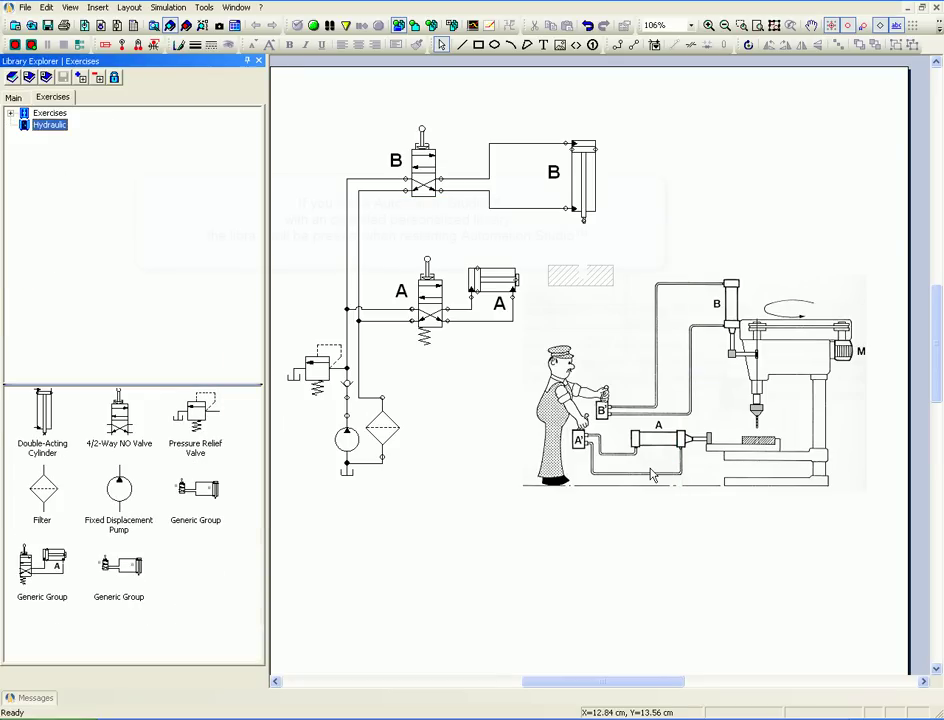